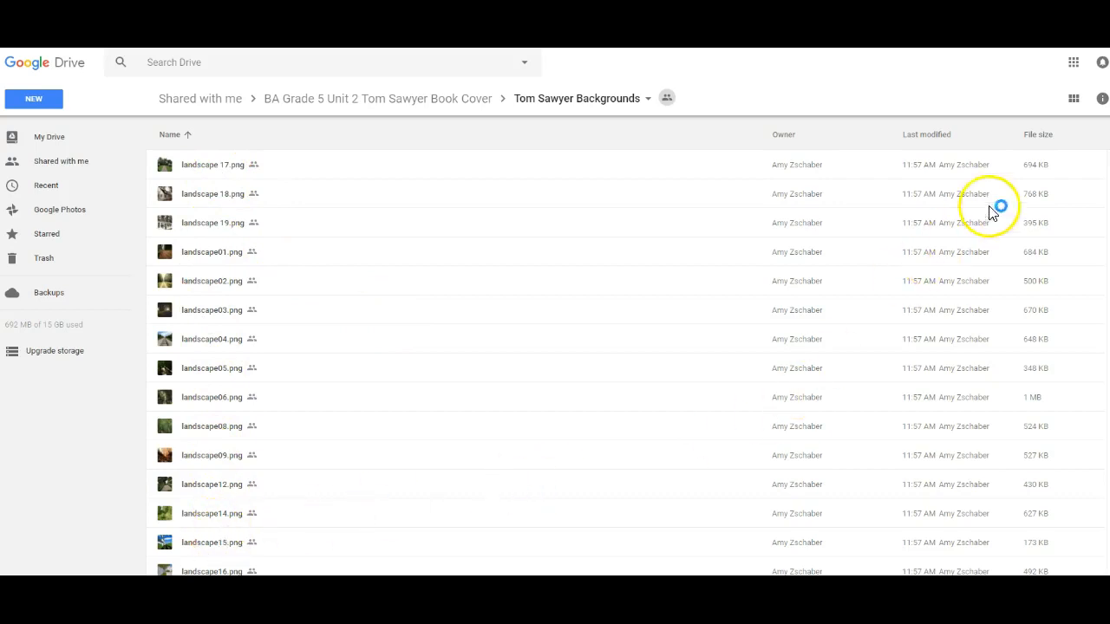
- Show the Tom Sawyer Backgrounds folder as thumbnails and download landscape14.png from its preview
left_click(1074, 100)
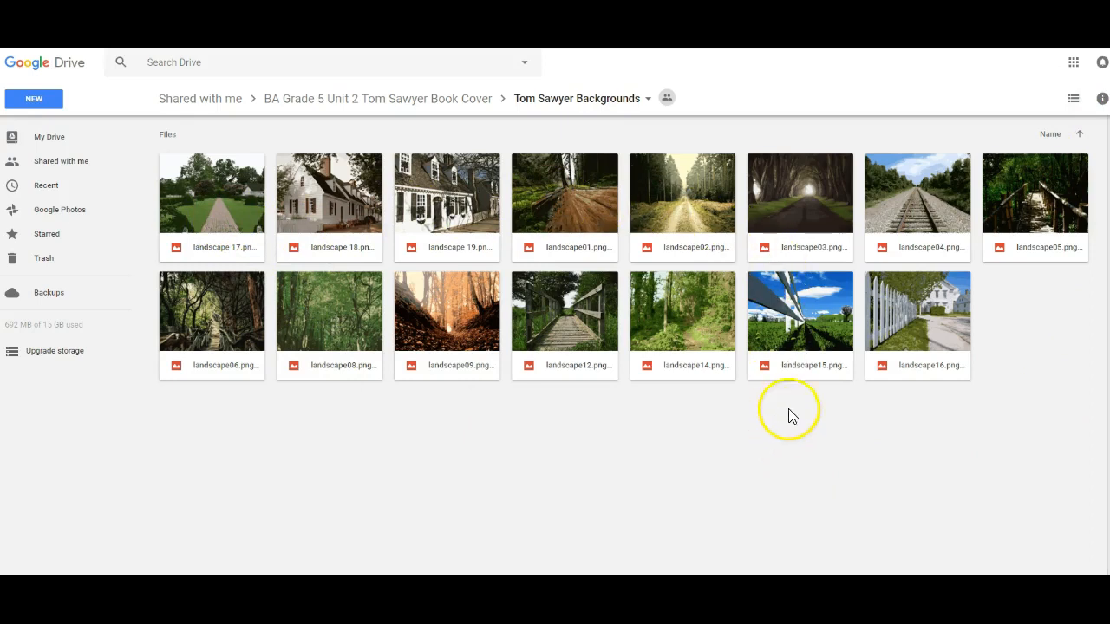
left_click(689, 328)
double_click(689, 323)
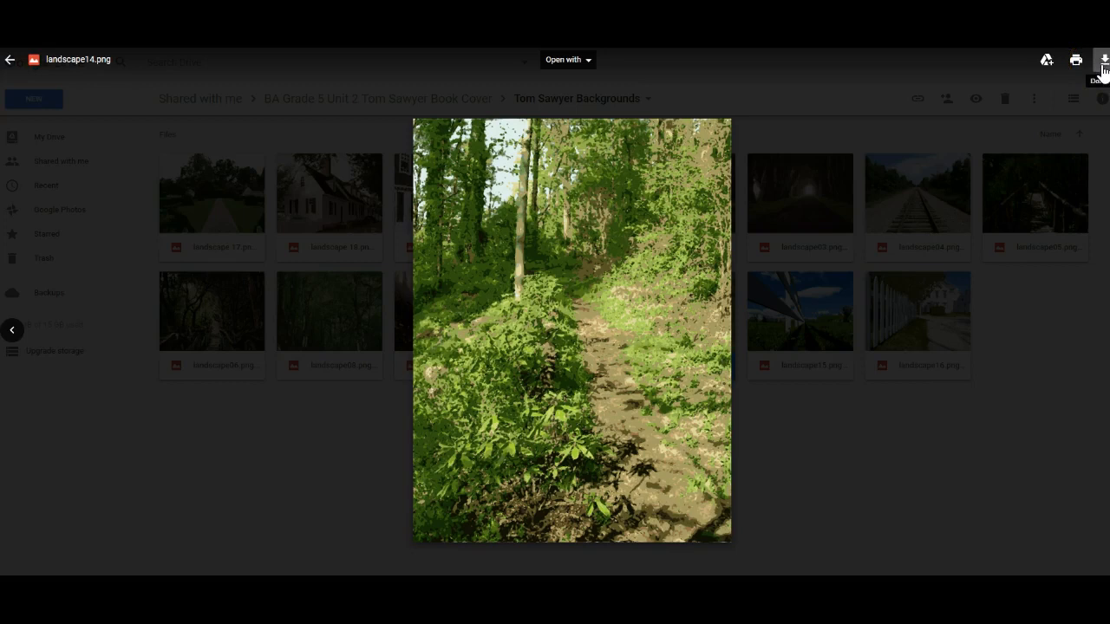
left_click(1104, 60)
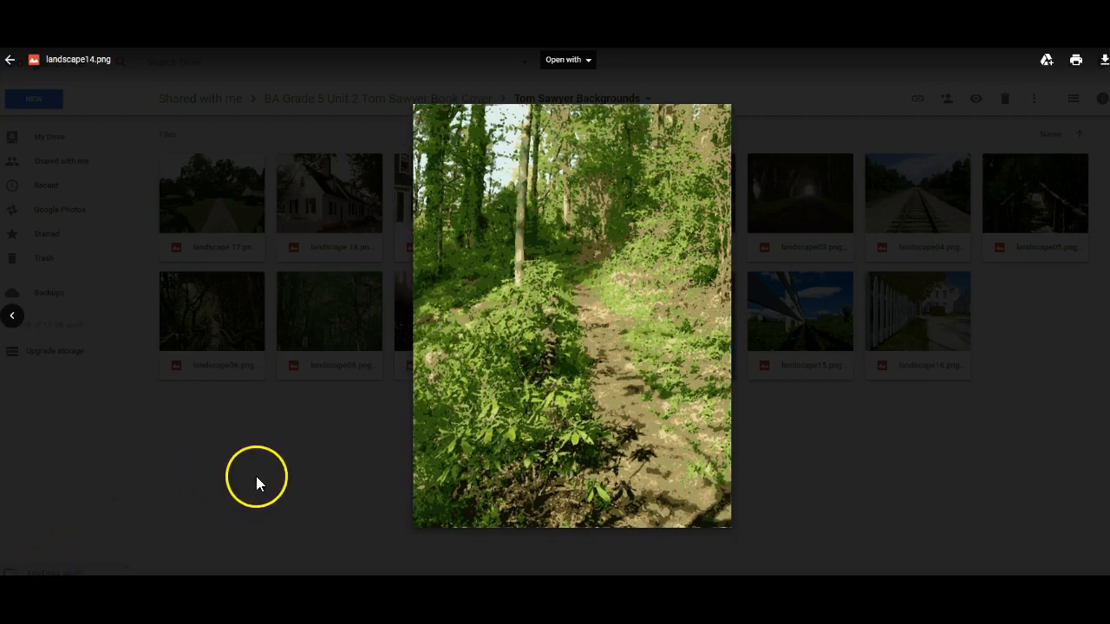
left_click(255, 476)
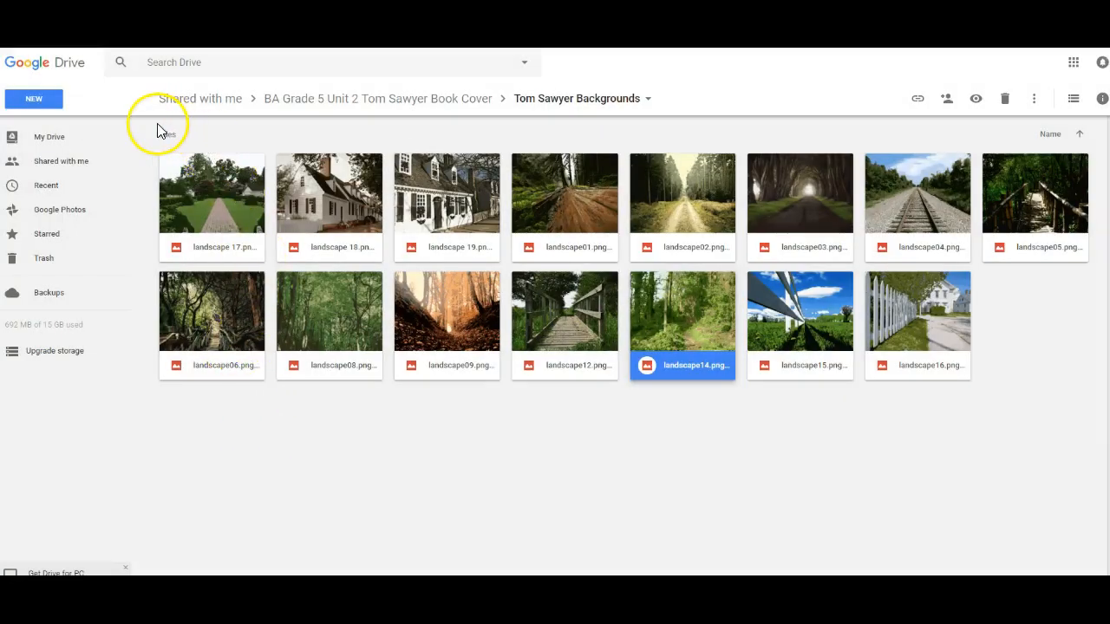
- Browse the previews in the Tom Sawyer Characters folder and download the character image 011.png
left_click(391, 104)
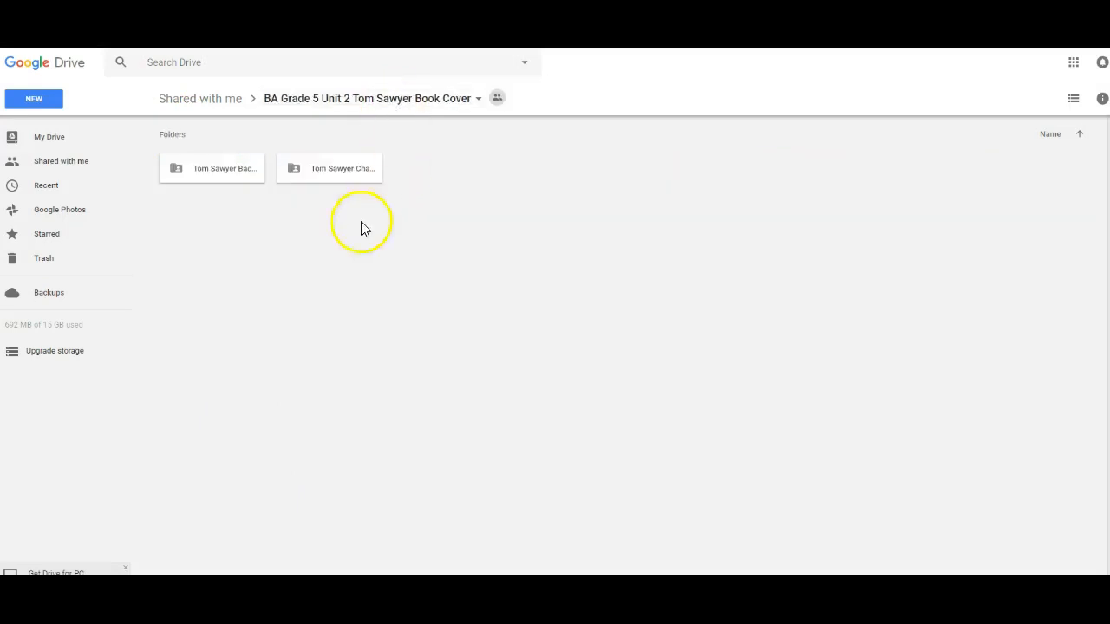
double_click(324, 177)
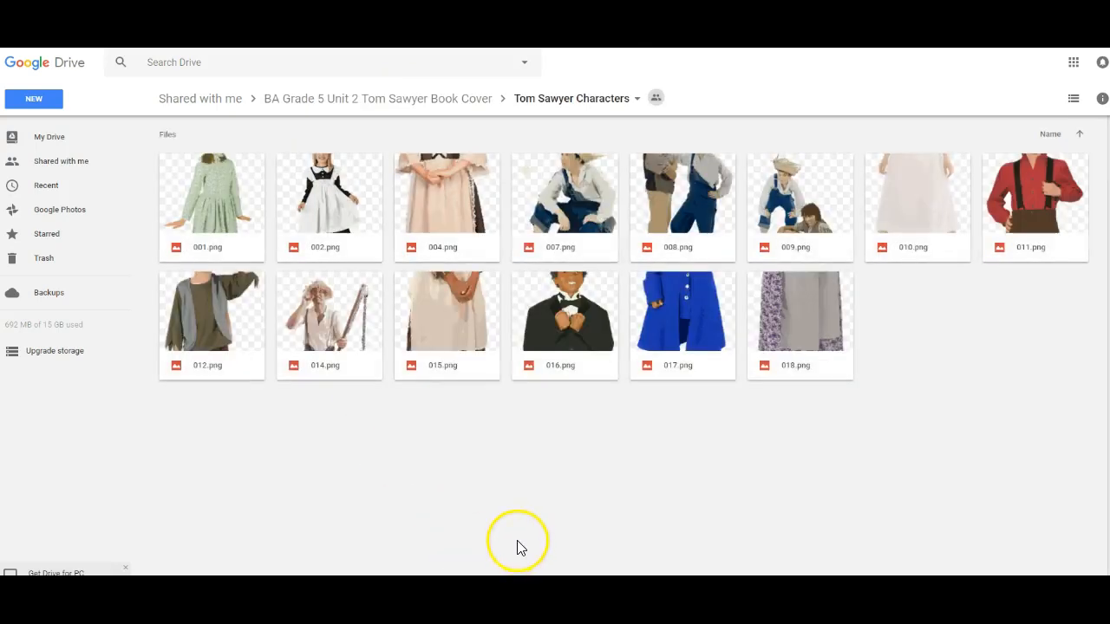
double_click(222, 207)
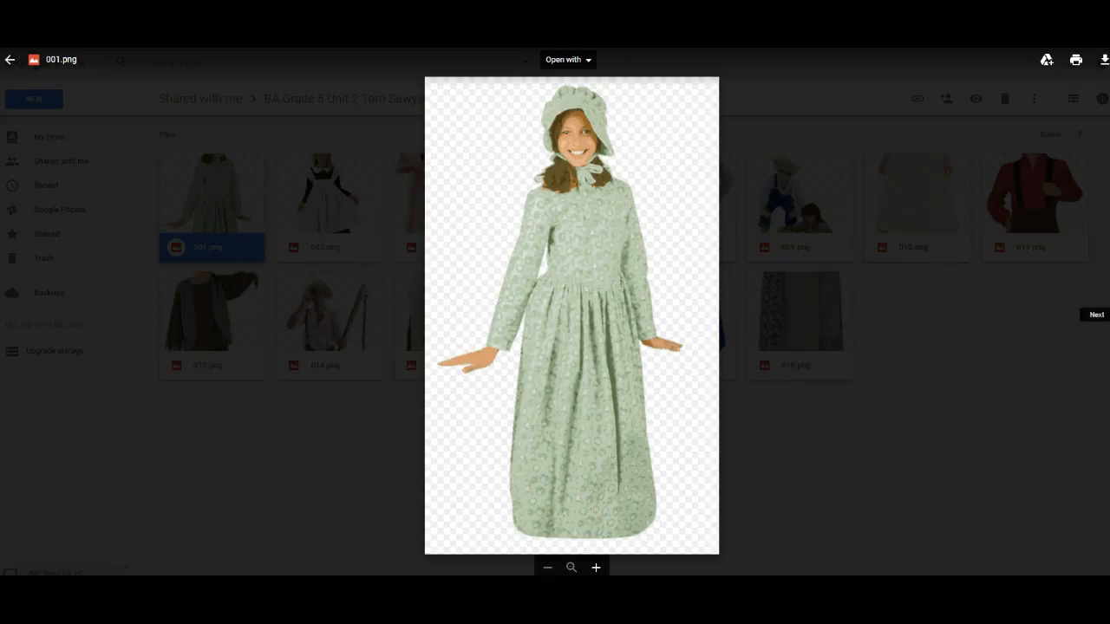
left_click(1108, 315)
key("Right")
key("Right")
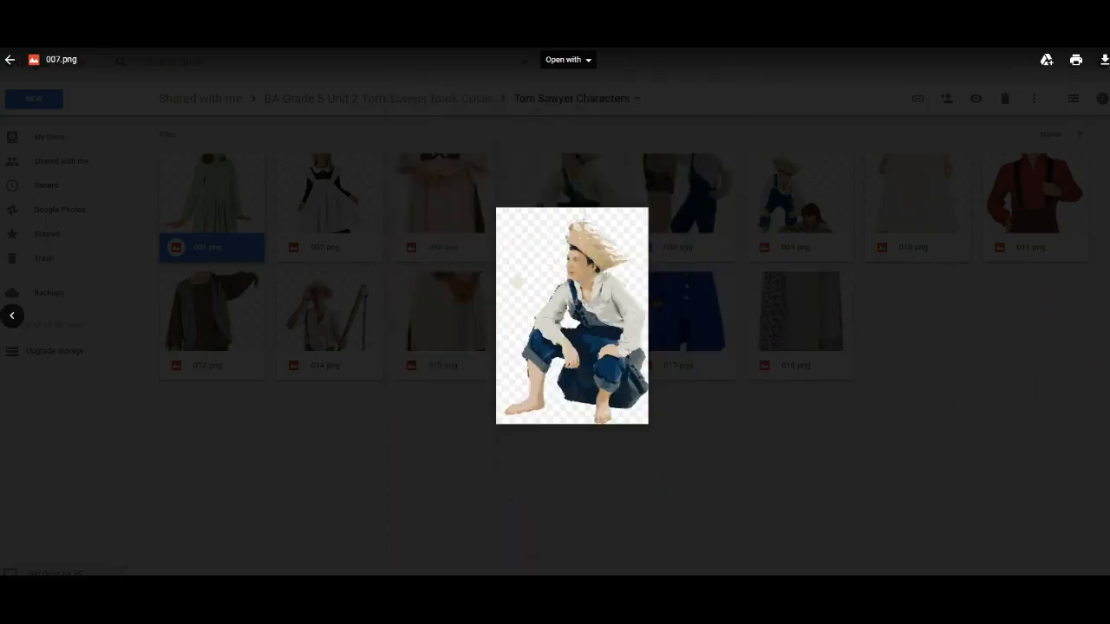
key("Right")
key("Right")
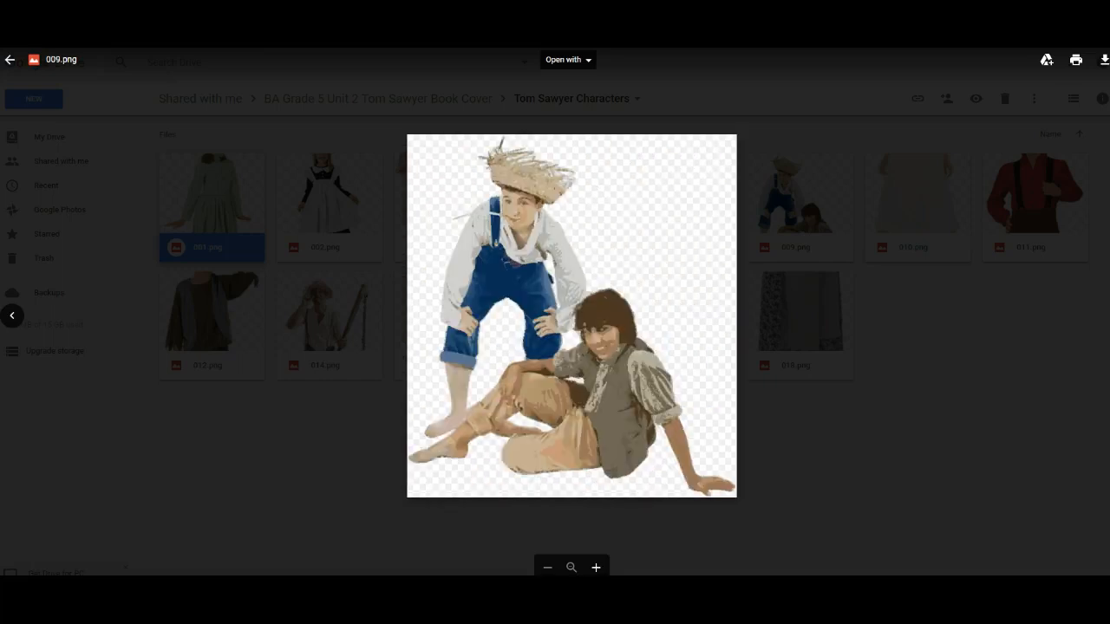
key("Right")
key("Right")
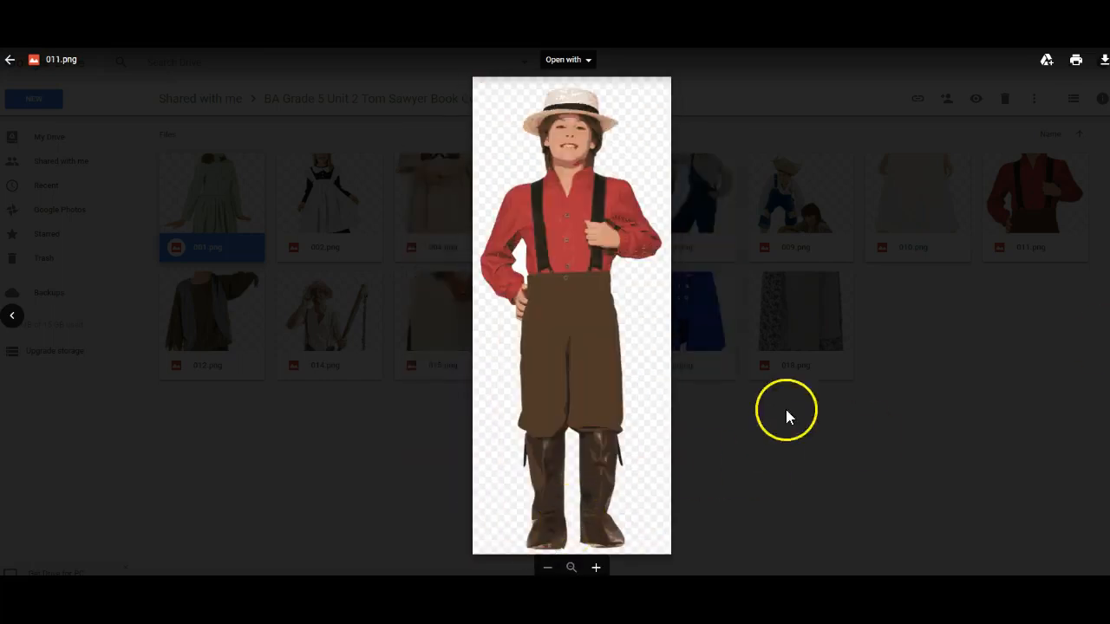
left_click(1104, 61)
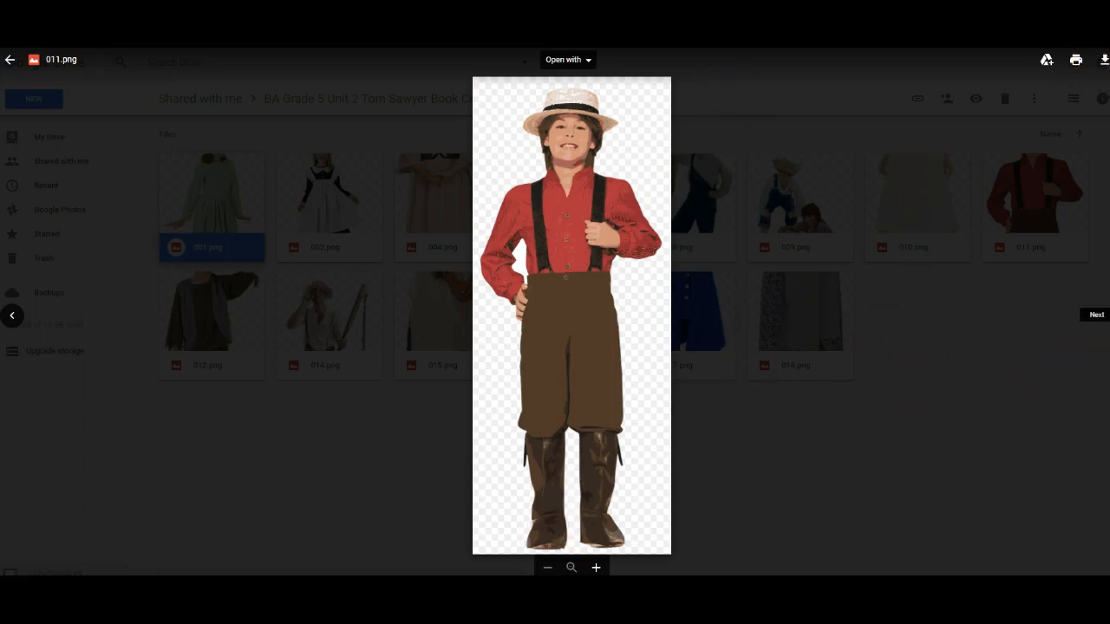
- Browse the remaining character previews, download 018.png and close the preview
key("Right")
key("Right")
key("Right")
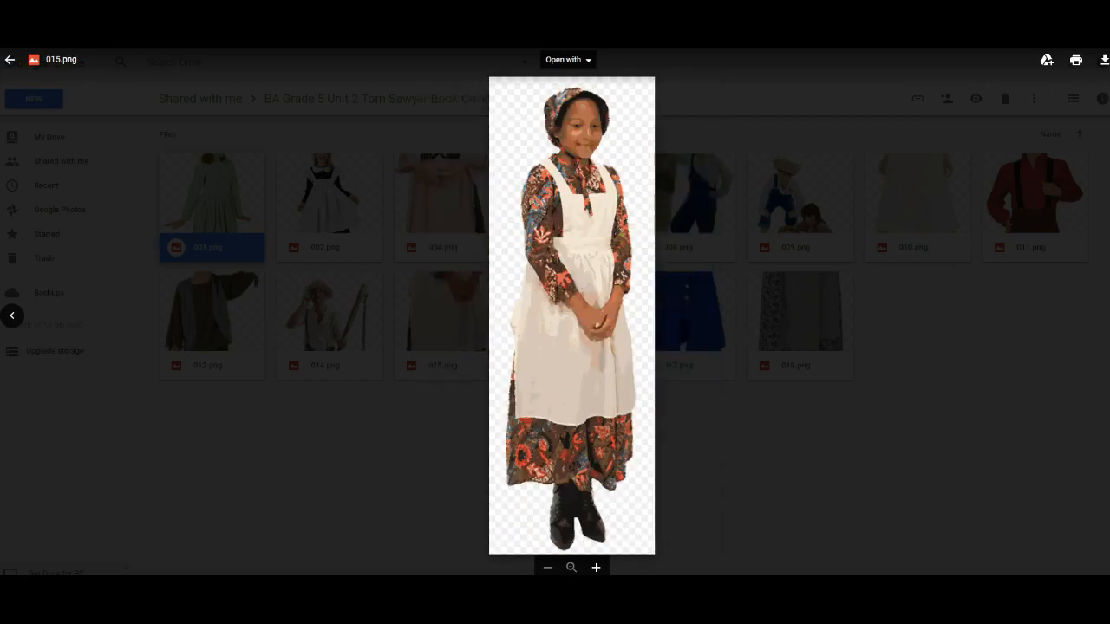
key("Right")
key("Right")
key("Right")
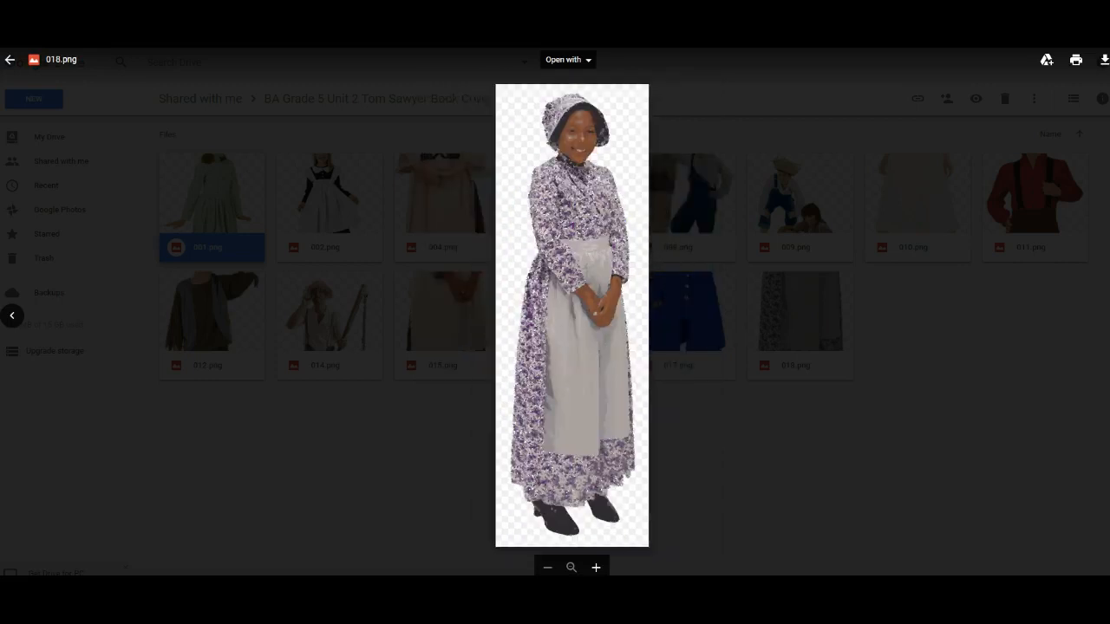
left_click(1104, 62)
left_click(976, 517)
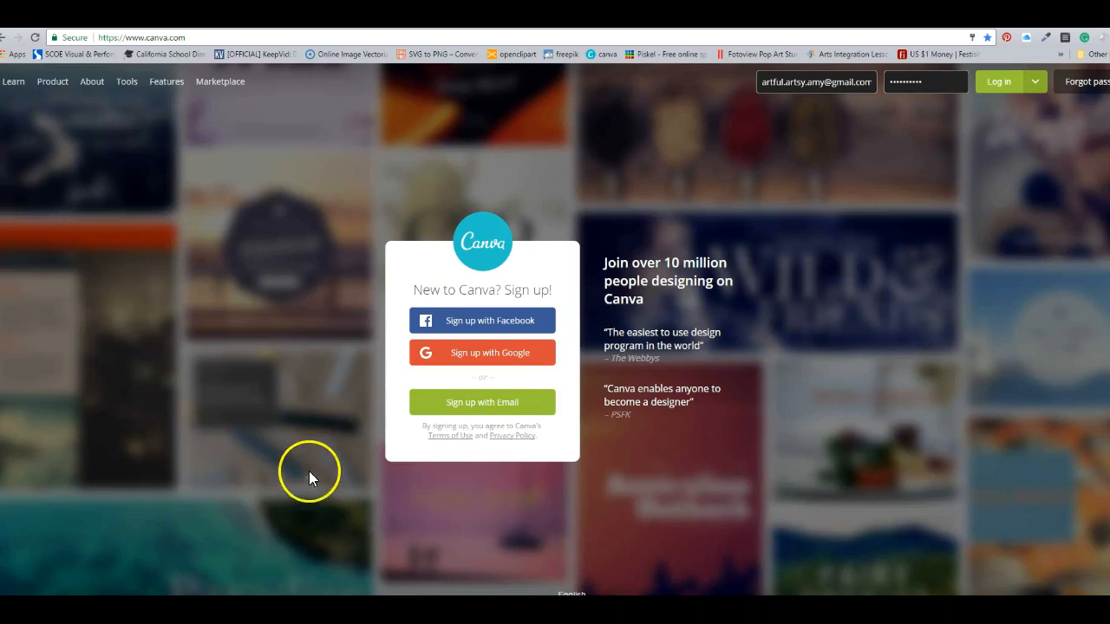
- Sign in to Canva through Google, choosing the first listed Google account
left_click(432, 356)
left_click_drag(243, 155, 273, 150)
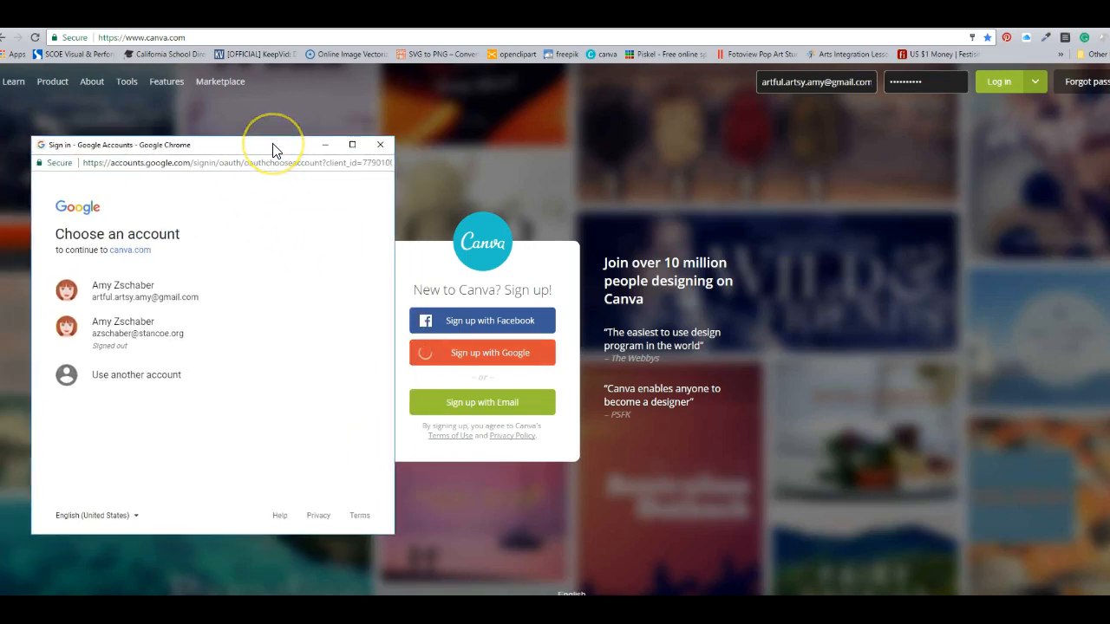
left_click(150, 305)
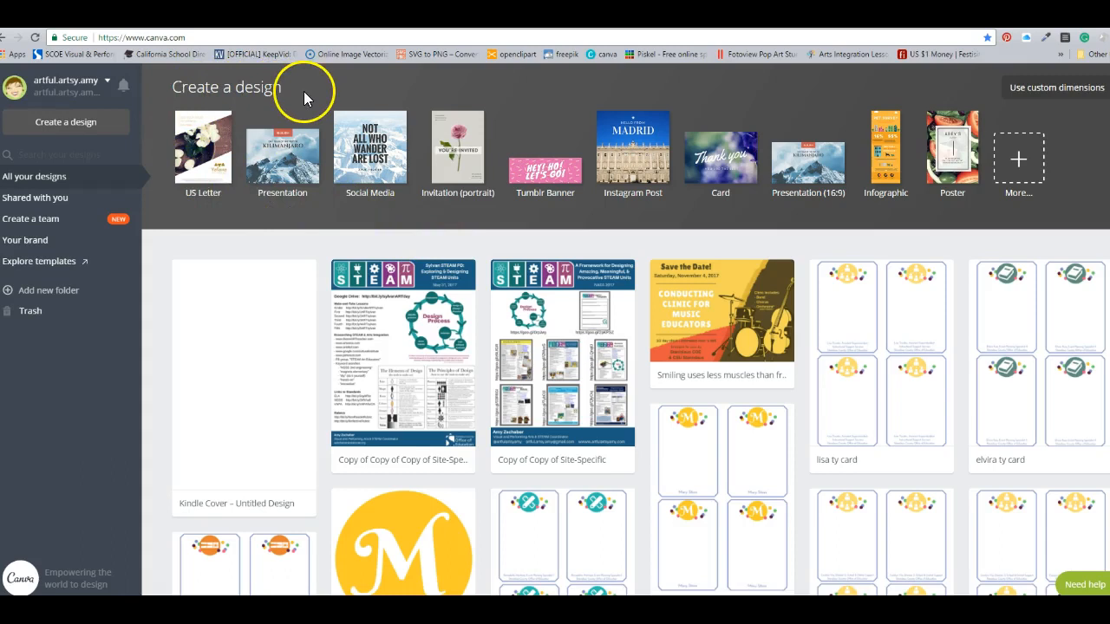
- Create a new design of the Kindle Cover type from the Blogging & eBooks section
left_click(1018, 165)
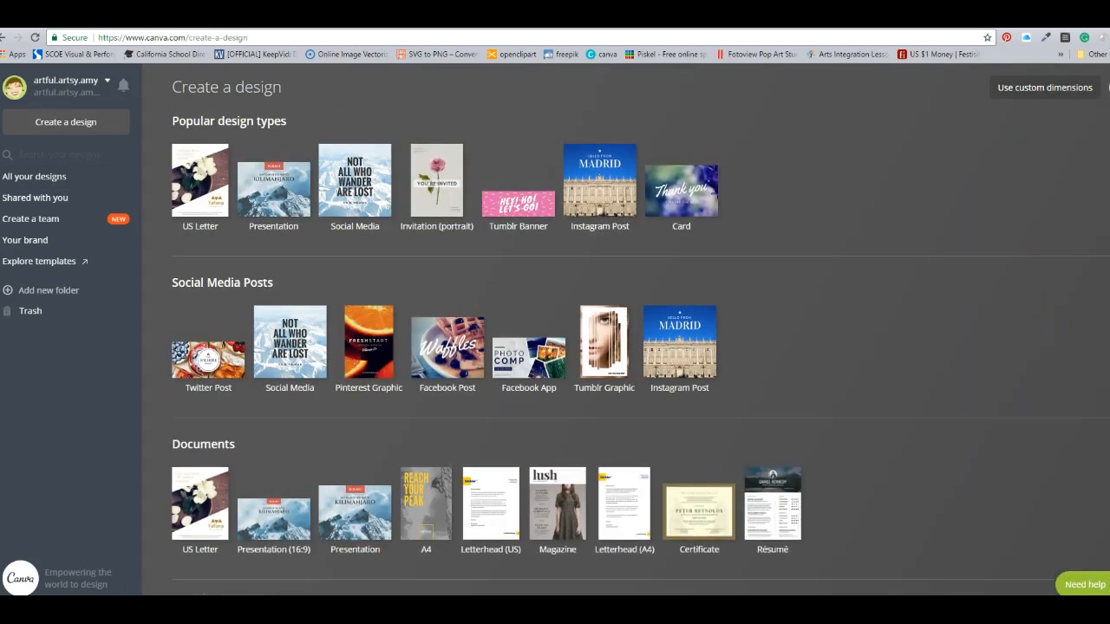
scroll(642, 347, "down", 3)
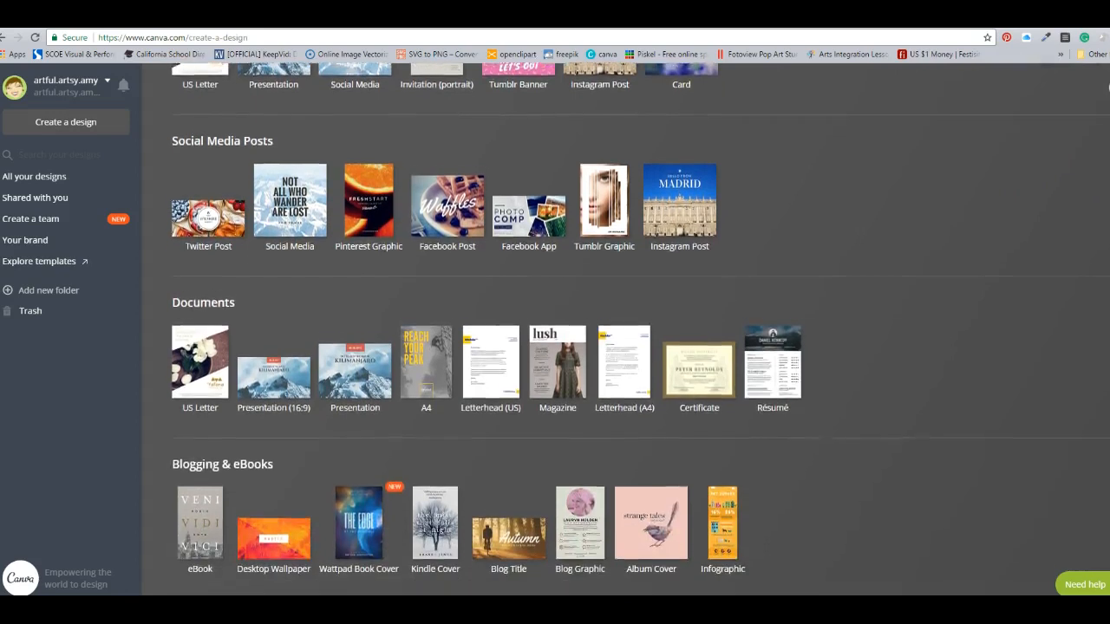
scroll(520, 491, "down", 1)
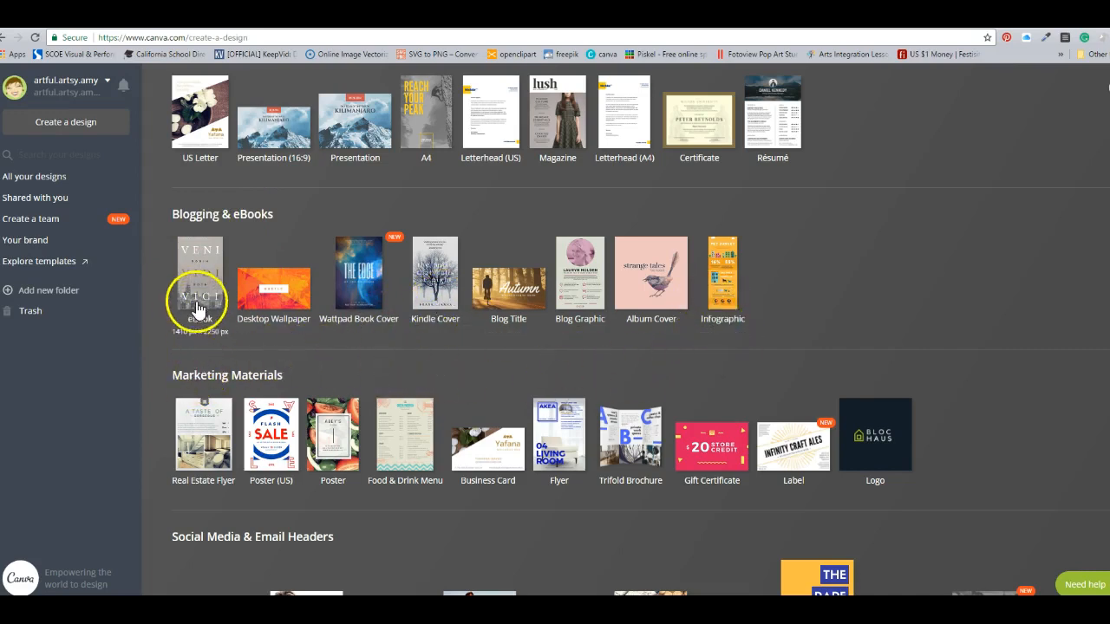
left_click(429, 284)
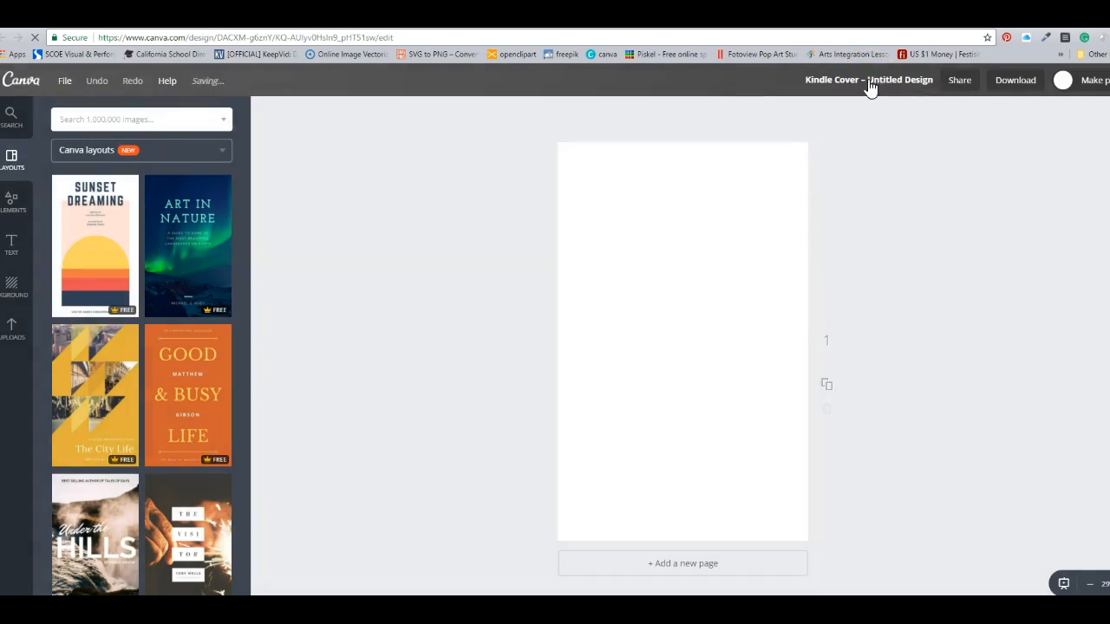
- Title the design "Tom Sawyer Book Cover" and save it
left_click(868, 79)
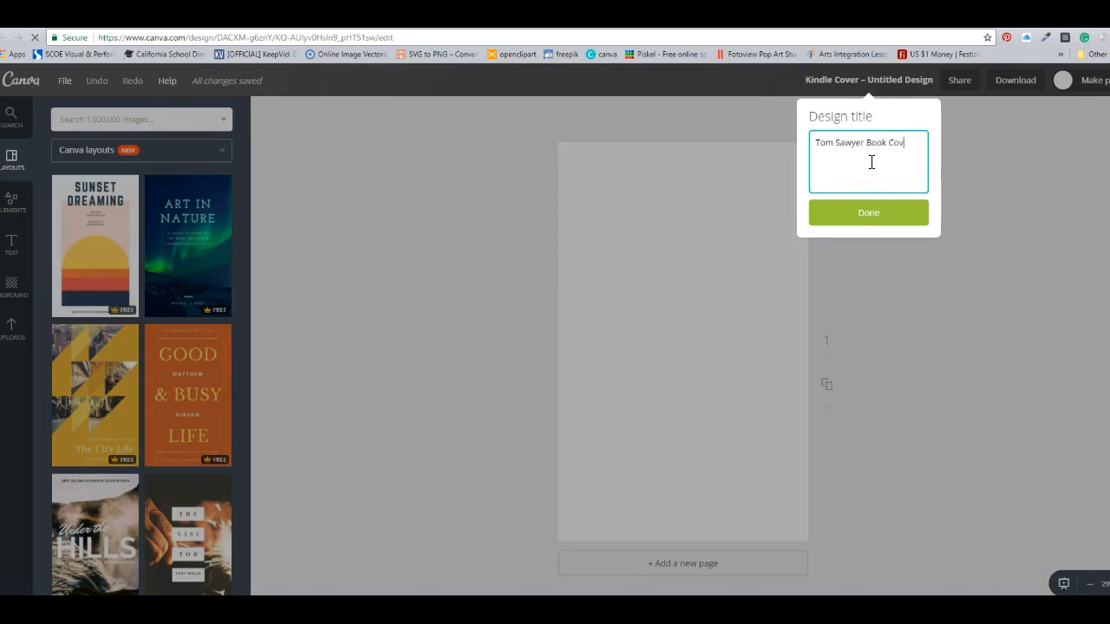
left_click(871, 213)
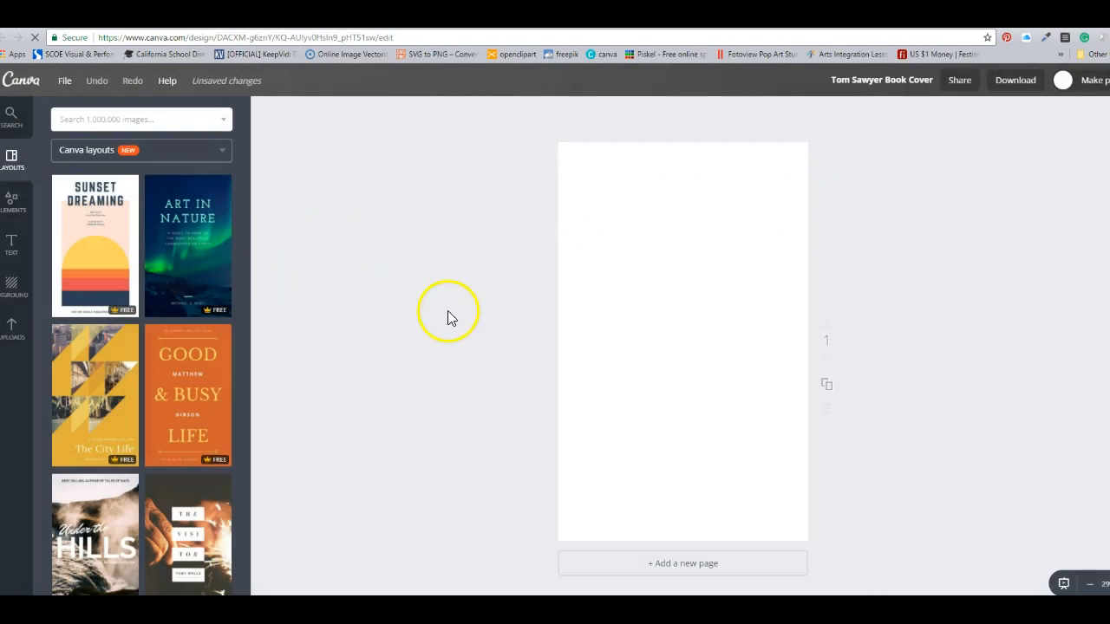
left_click(66, 82)
left_click(68, 218)
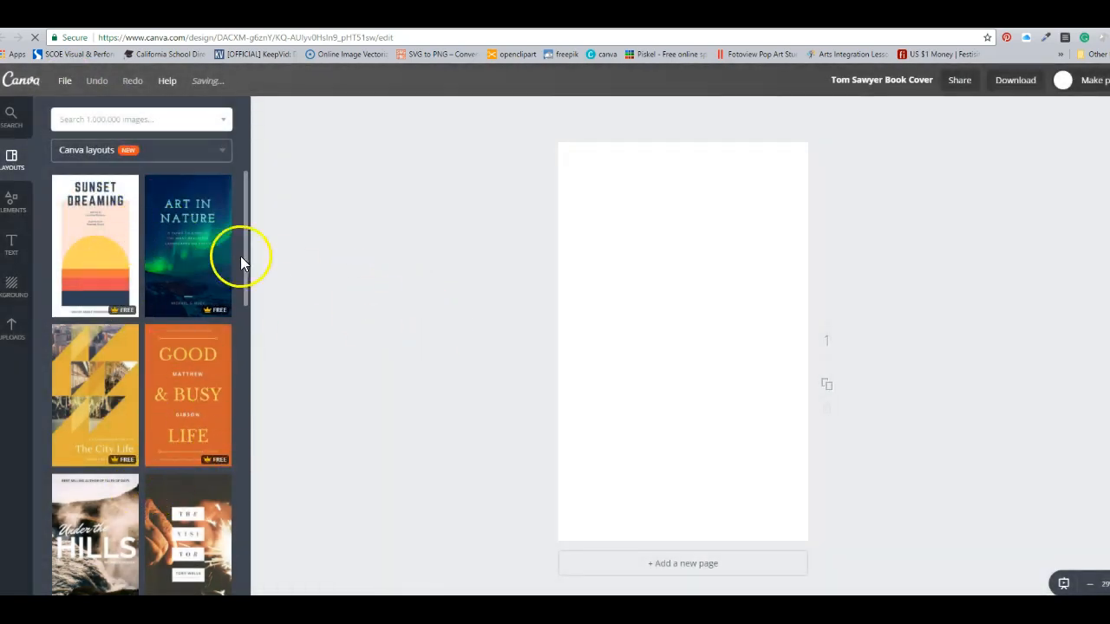
left_click_drag(248, 252, 257, 210)
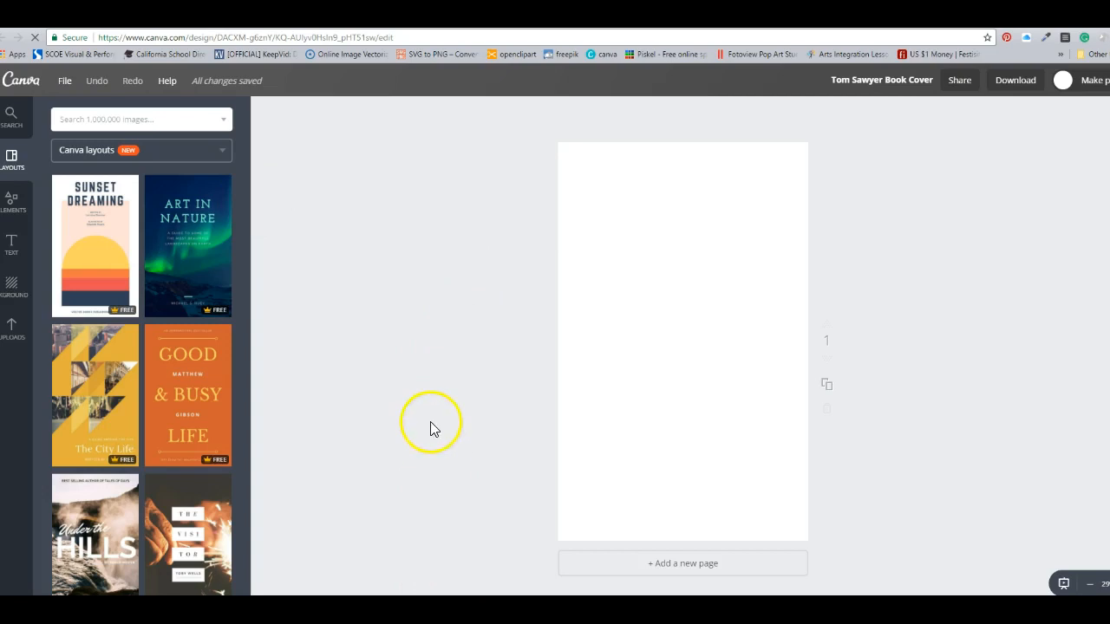
- Start uploading an own image and show the Downloads folder in the file chooser
left_click(12, 335)
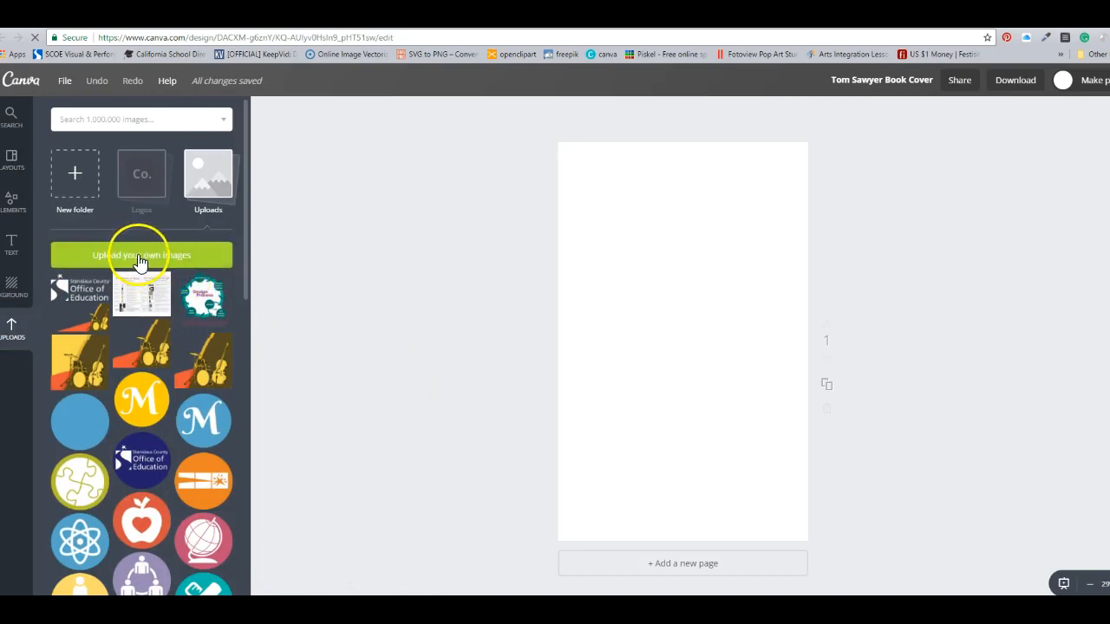
left_click(139, 260)
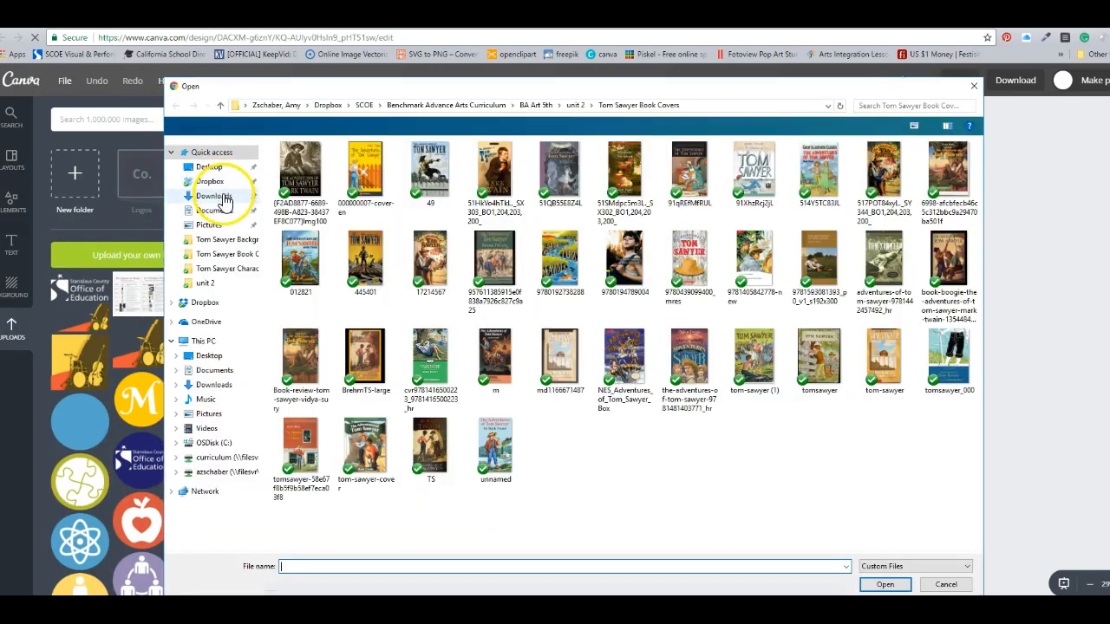
left_click(222, 198)
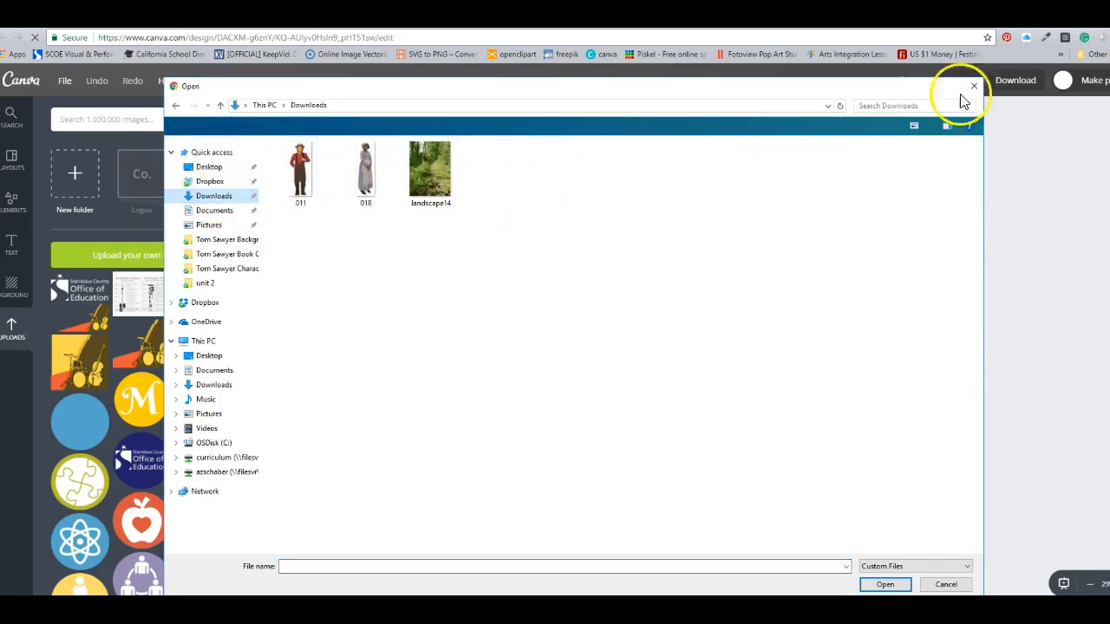
left_click(913, 127)
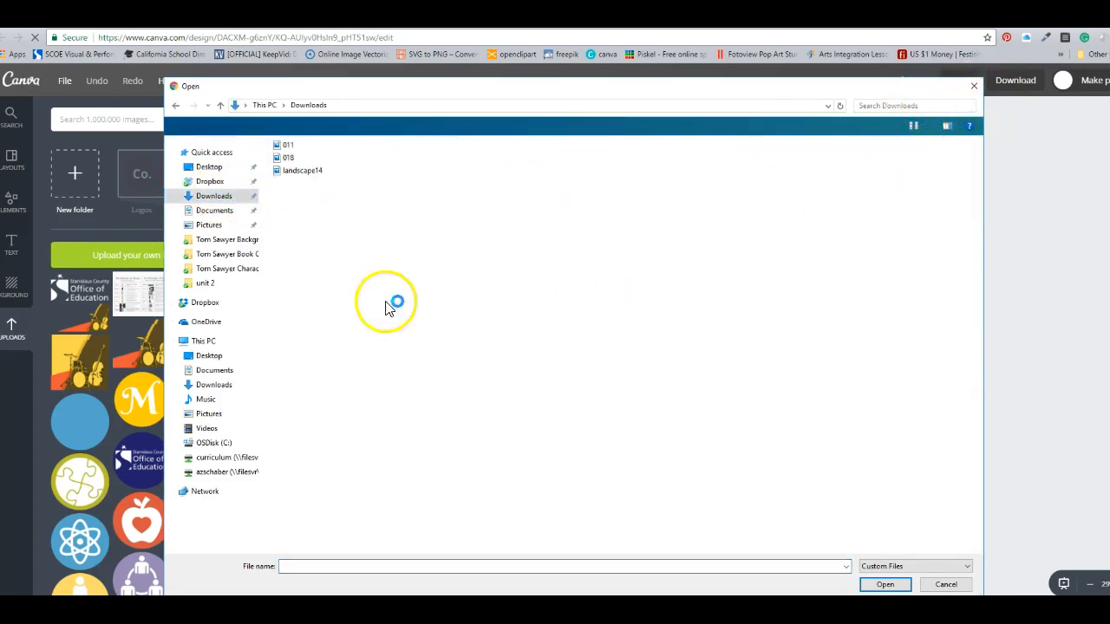
left_click(915, 130)
left_click(916, 130)
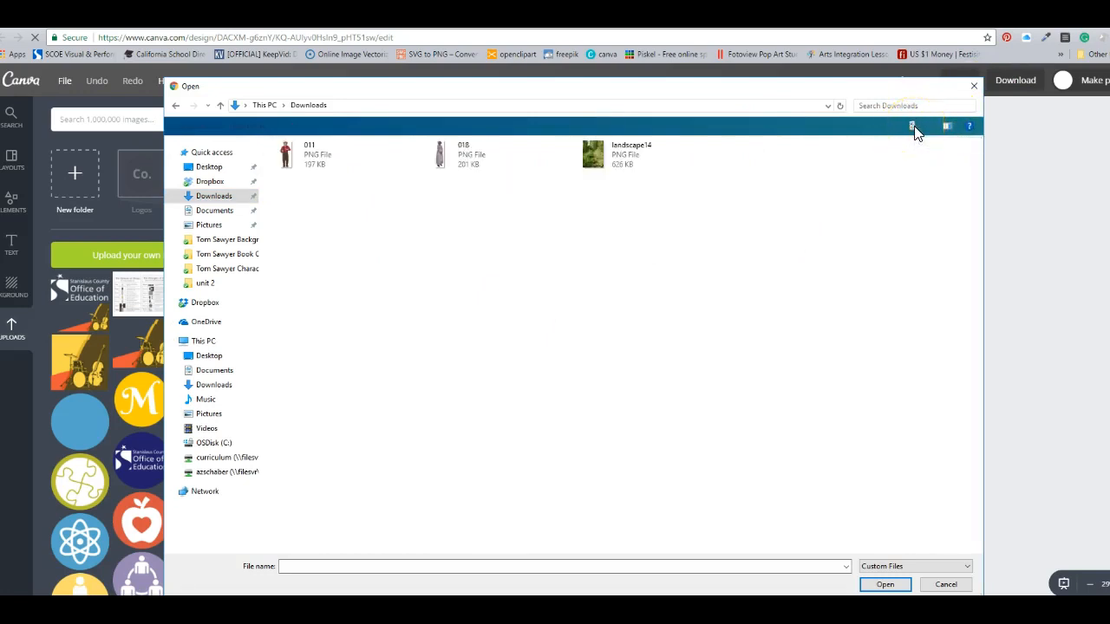
left_click(913, 127)
left_click(913, 128)
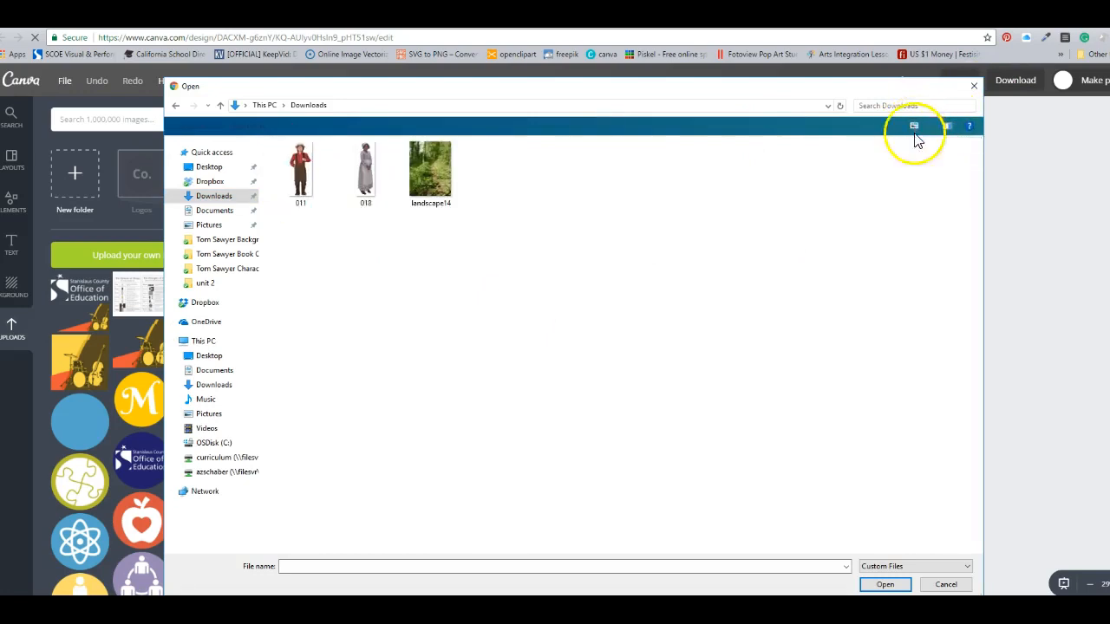
- Upload the landscape14 image and place it on the cover, enlarged to fill the whole page
left_click(431, 174)
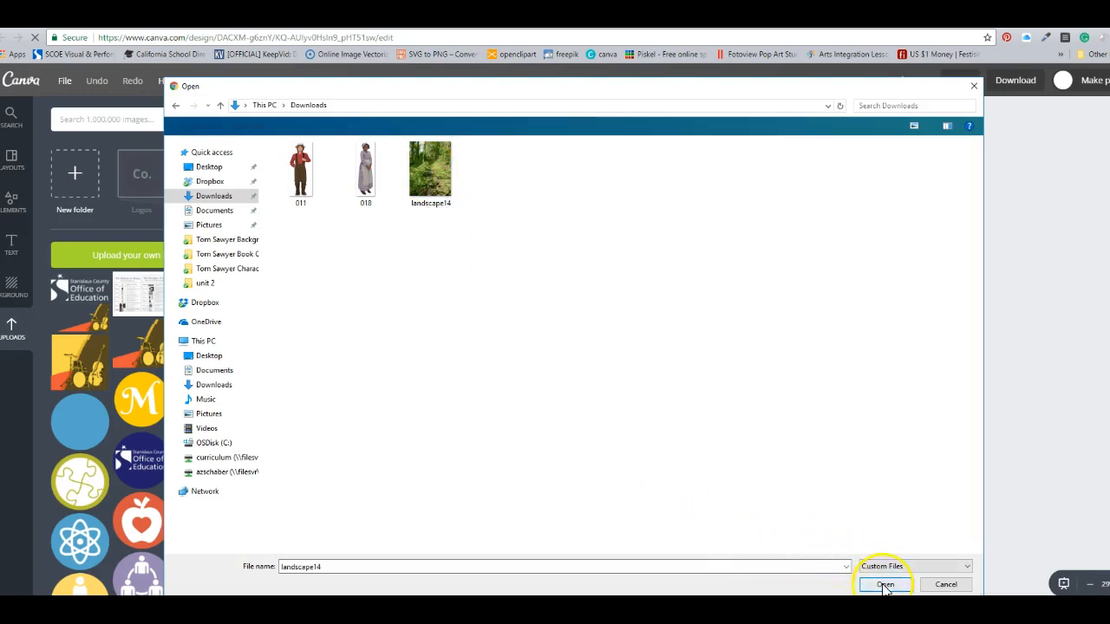
left_click(886, 585)
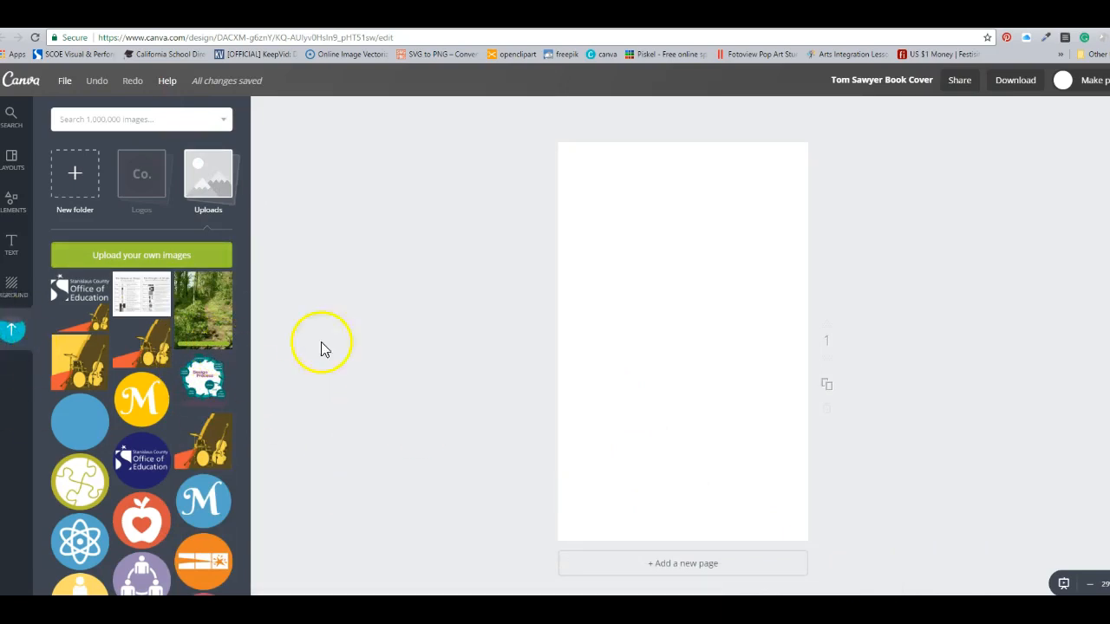
left_click(206, 305)
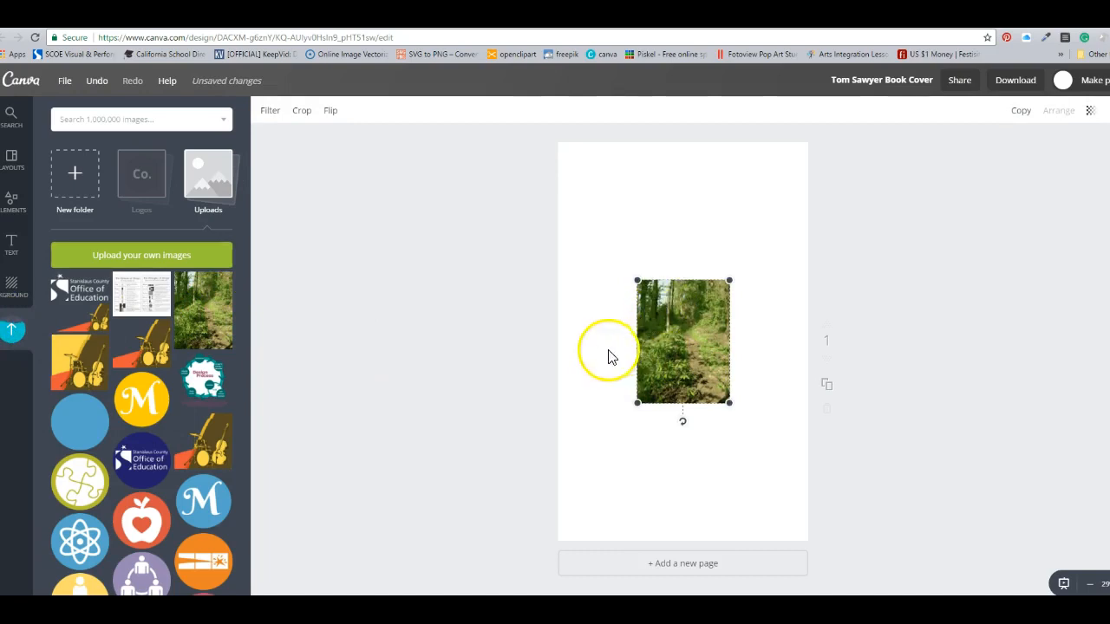
left_click_drag(638, 280, 535, 134)
left_click_drag(728, 402, 832, 547)
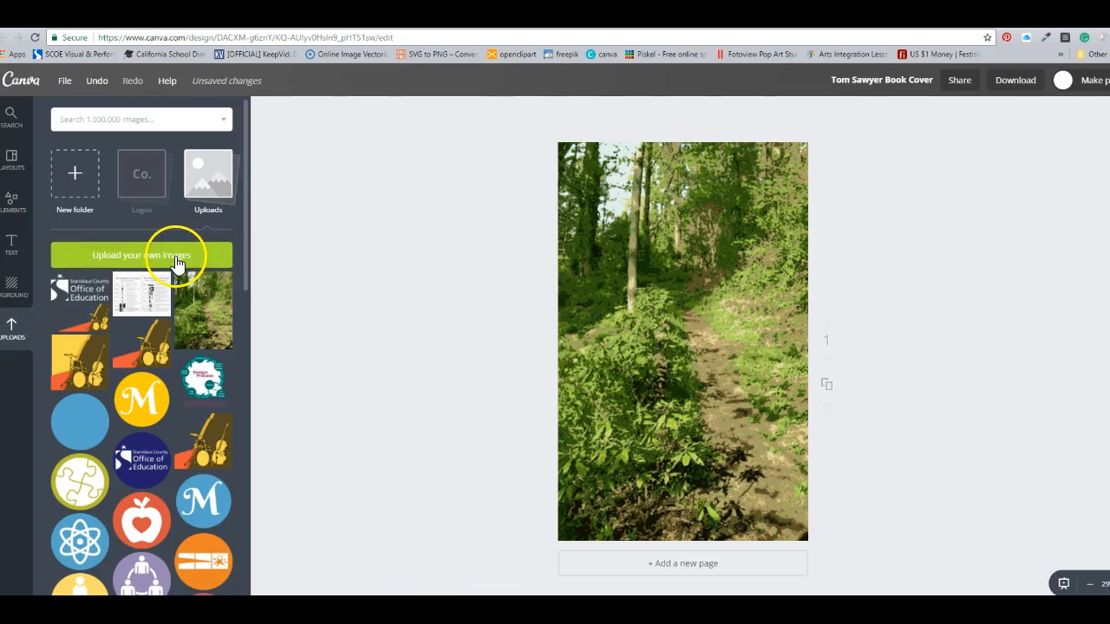
- Upload the 011 image from Downloads and place the boy in the lower left part of the cover
left_click(176, 260)
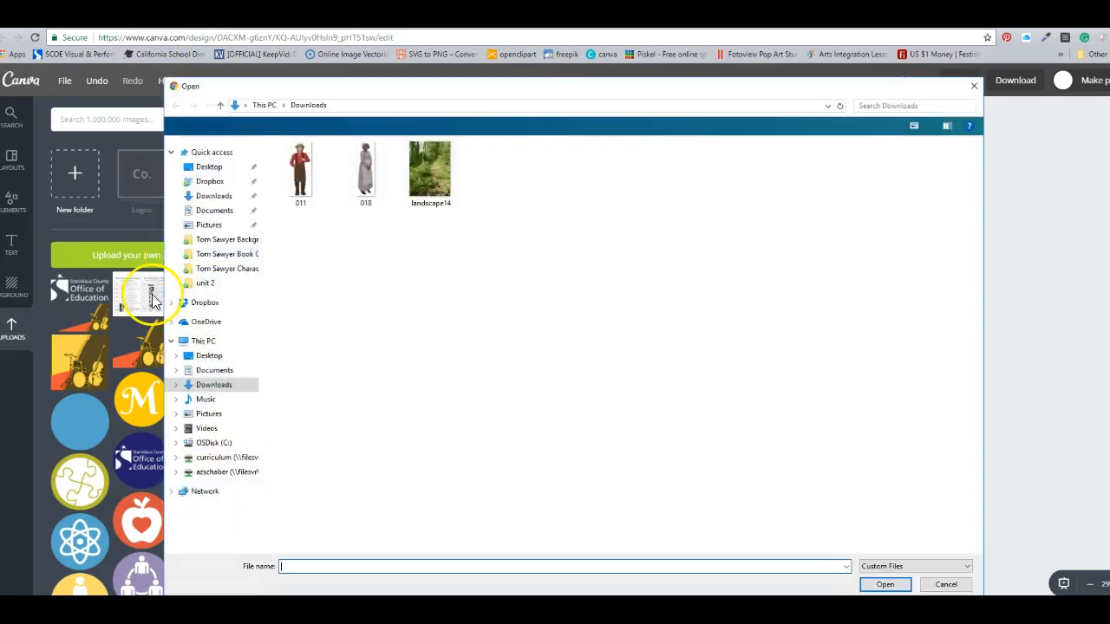
left_click(301, 177)
left_click(892, 589)
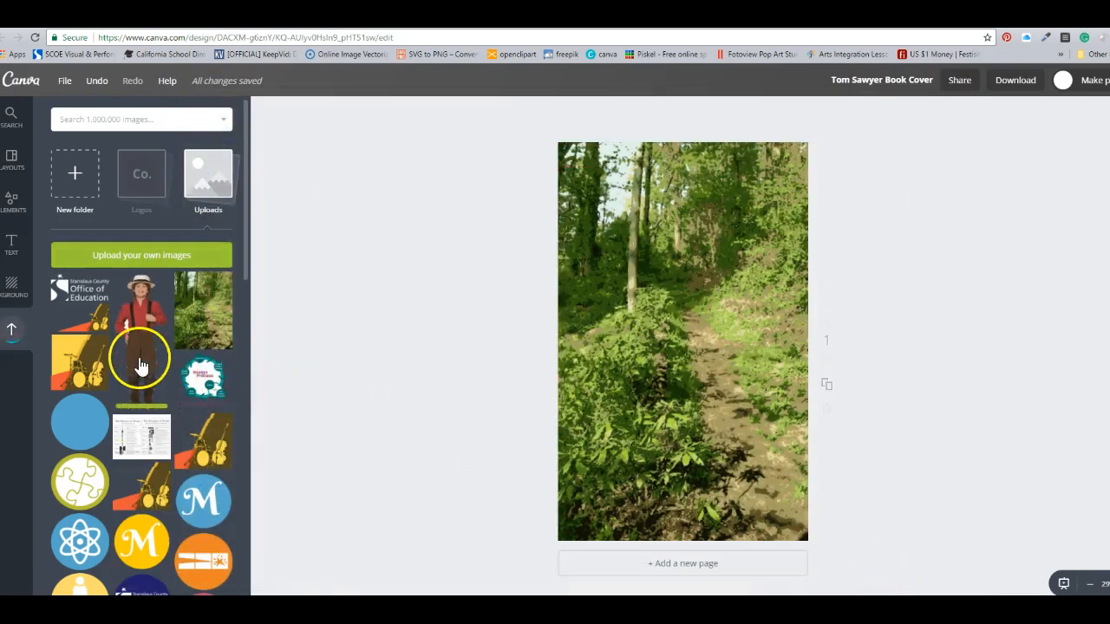
left_click(141, 364)
left_click_drag(634, 220, 683, 292)
left_click_drag(708, 379, 654, 439)
left_click(458, 394)
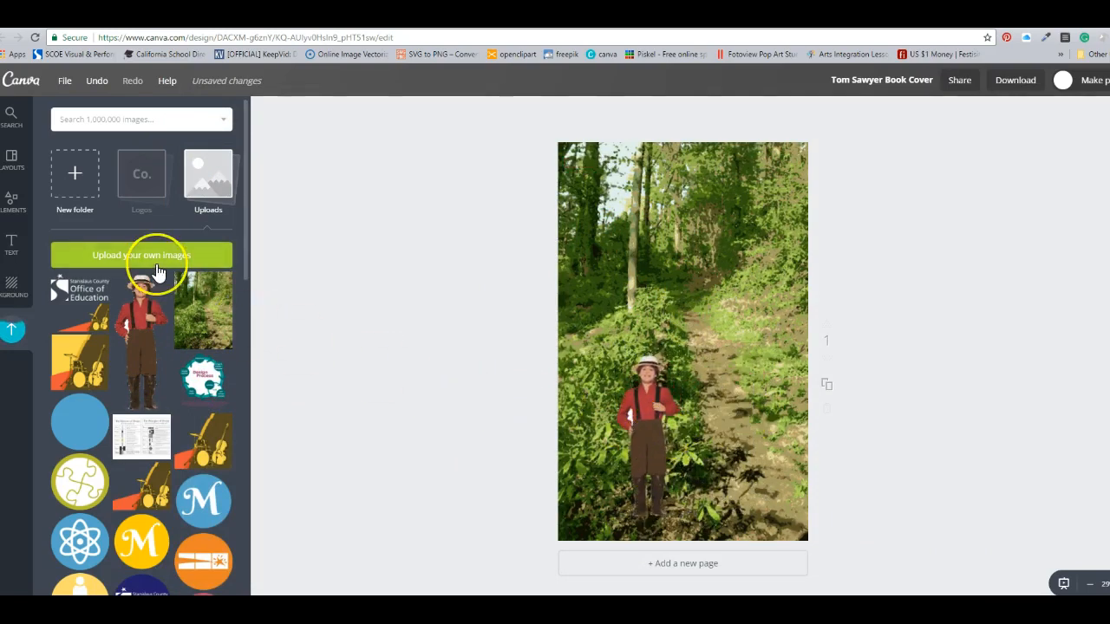
- Upload the 018 image from Downloads and add the woman to the cover
left_click(157, 273)
left_click(365, 174)
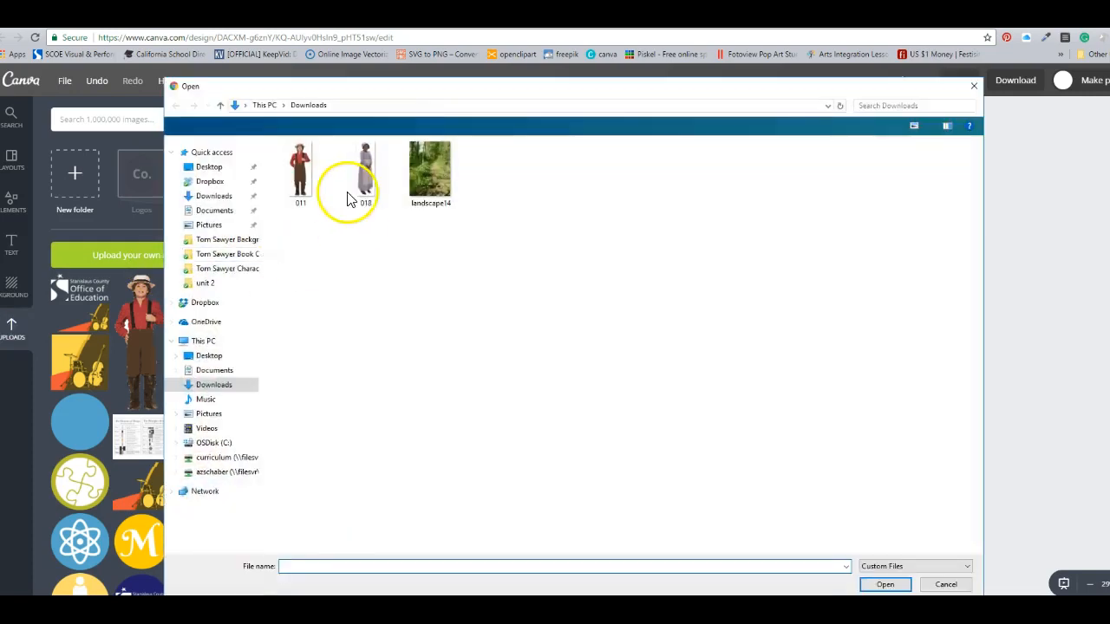
left_click(878, 548)
left_click(883, 585)
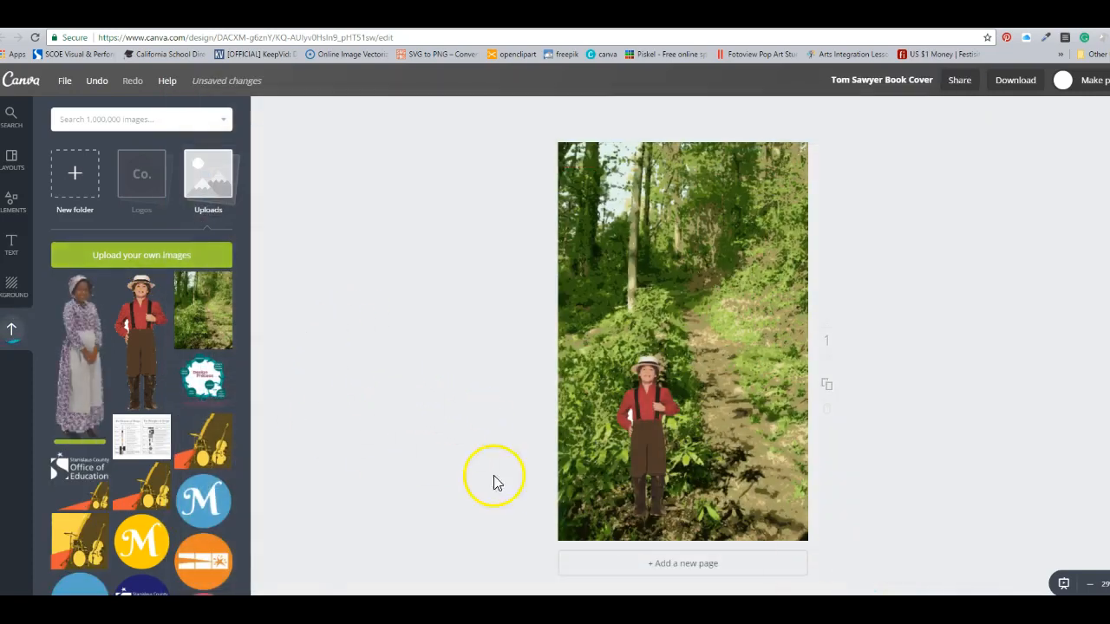
left_click(75, 369)
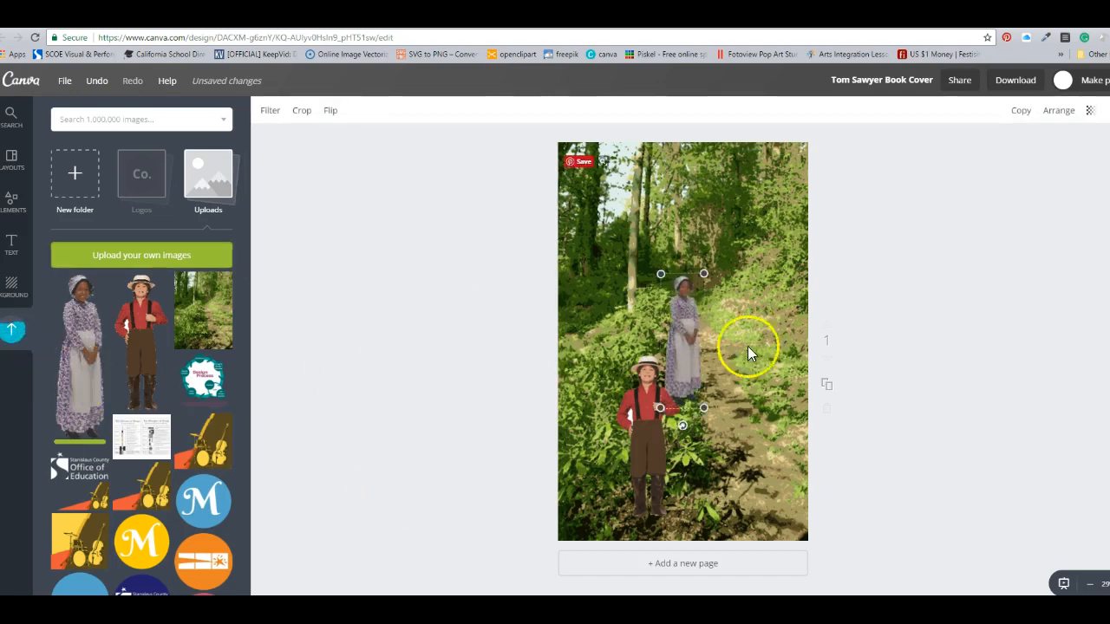
left_click(436, 434)
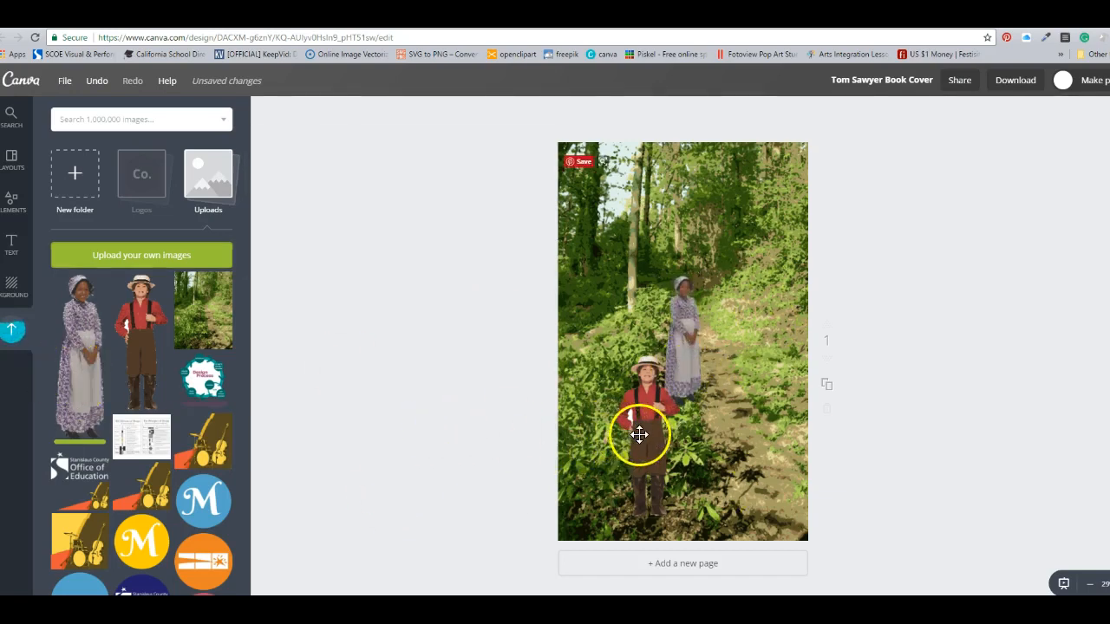
- Shift the boy toward the cover's left edge, and shrink the woman and place her at the far end of the path
left_click(650, 439)
left_click_drag(651, 439, 623, 440)
left_click_drag(688, 380, 702, 287)
left_click_drag(680, 208, 693, 251)
left_click_drag(709, 311, 700, 307)
left_click(687, 264)
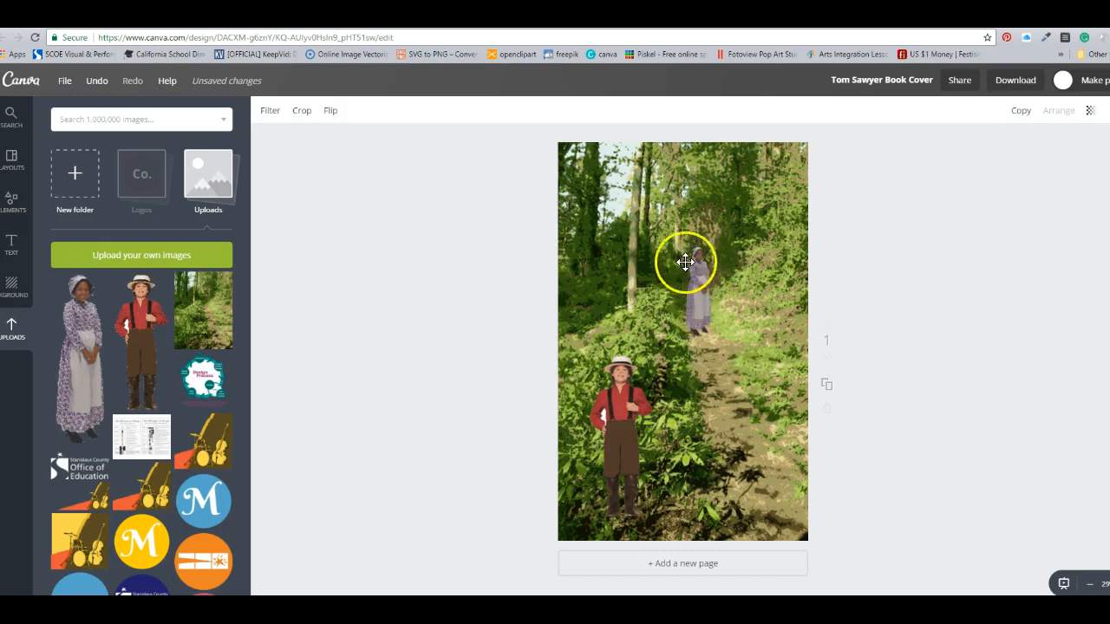
left_click(699, 264)
left_click_drag(683, 247, 688, 258)
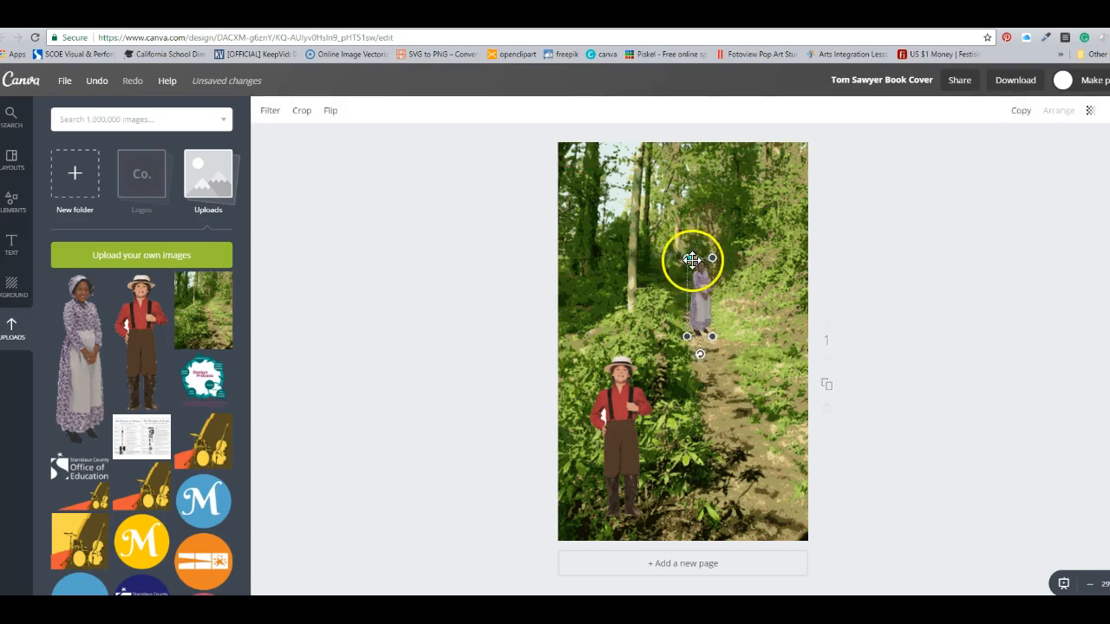
left_click_drag(706, 302, 699, 303)
- Enlarge the boy and reposition him so only his upper body fills the lower part of the cover
left_click(622, 434)
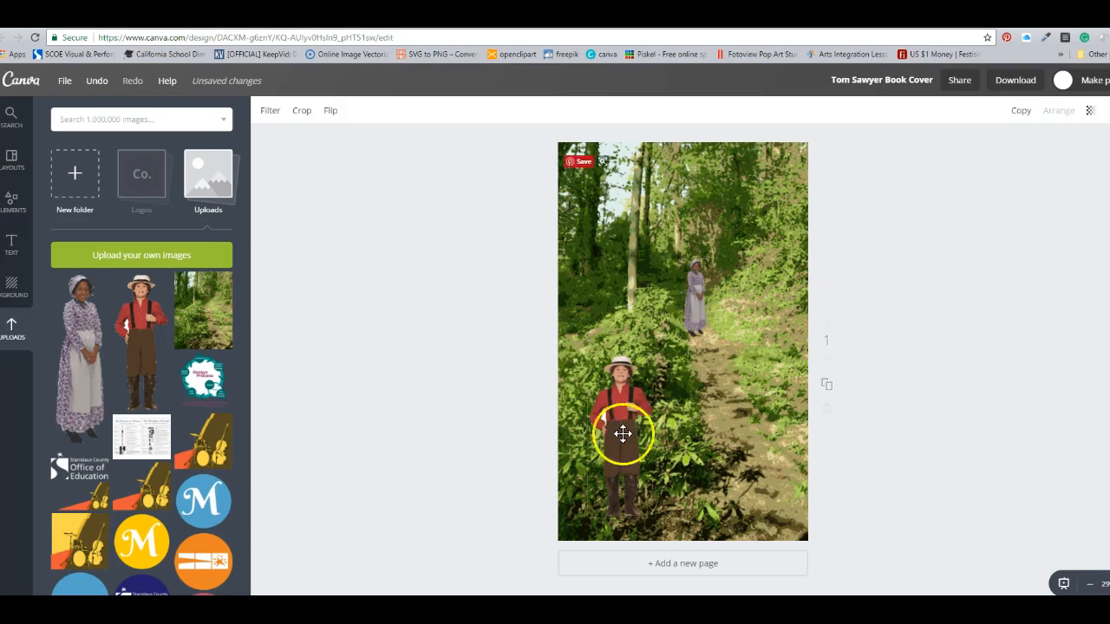
left_click_drag(654, 347, 780, 254)
left_click_drag(667, 297, 636, 461)
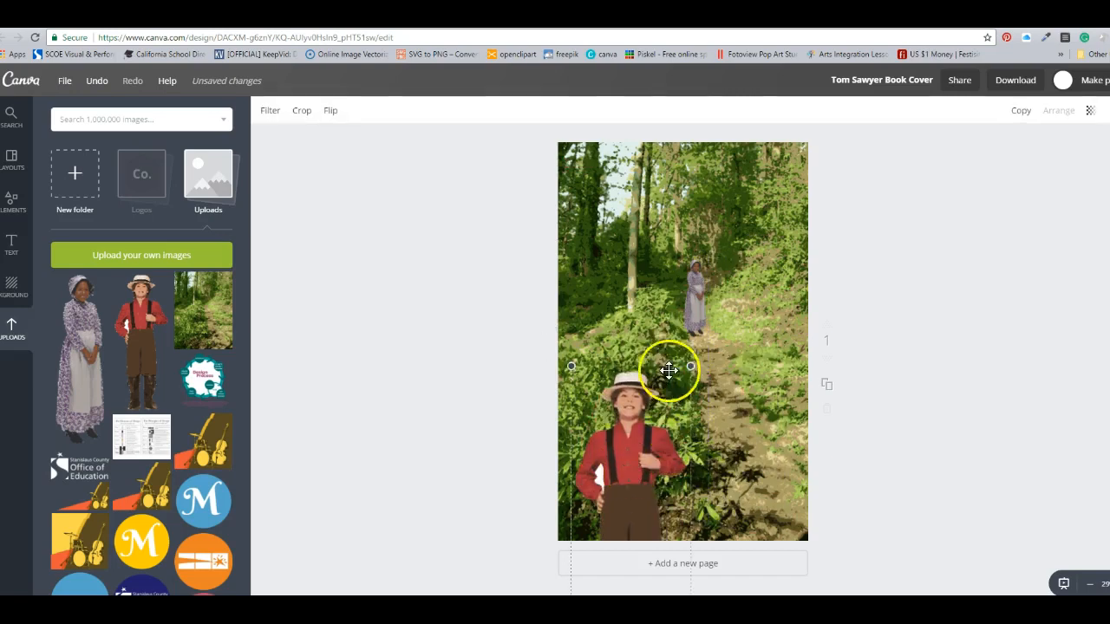
left_click_drag(692, 364, 800, 264)
left_click_drag(642, 343, 614, 512)
left_click_drag(714, 425, 801, 340)
left_click_drag(636, 438, 633, 463)
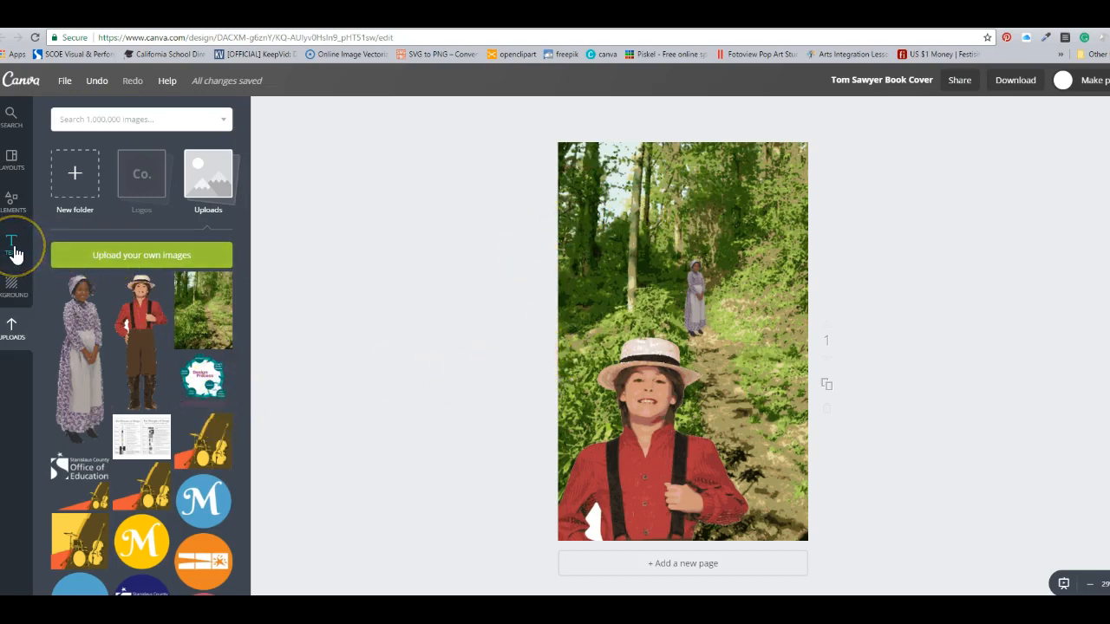
- Add a heading reading "The Adventures of Tom Sawyer" and place it near the top of the cover
left_click(12, 245)
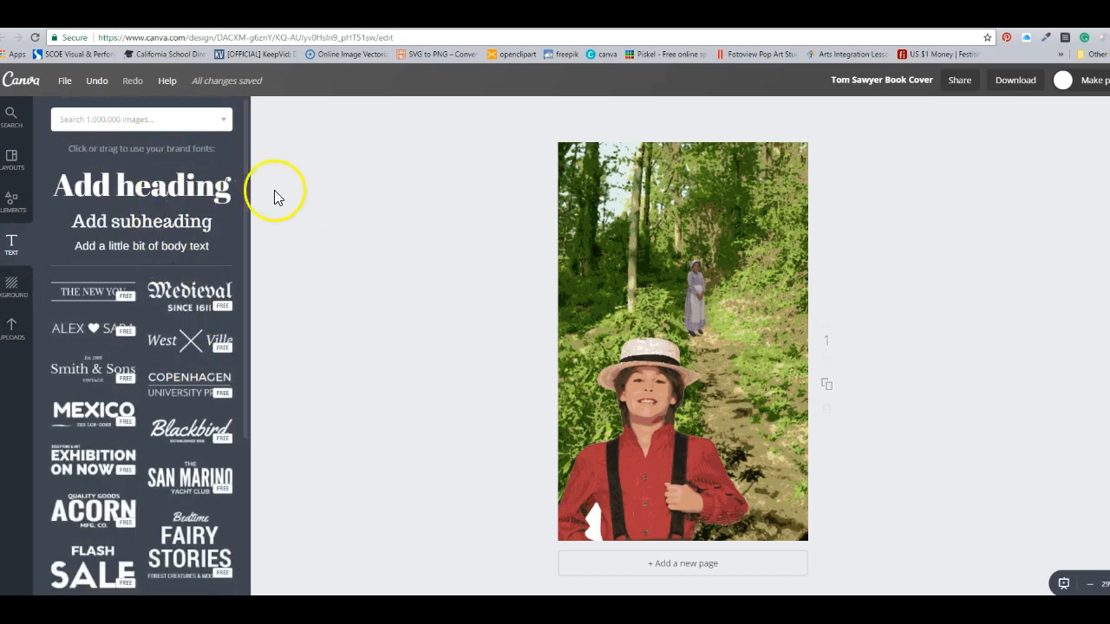
left_click_drag(244, 303, 251, 467)
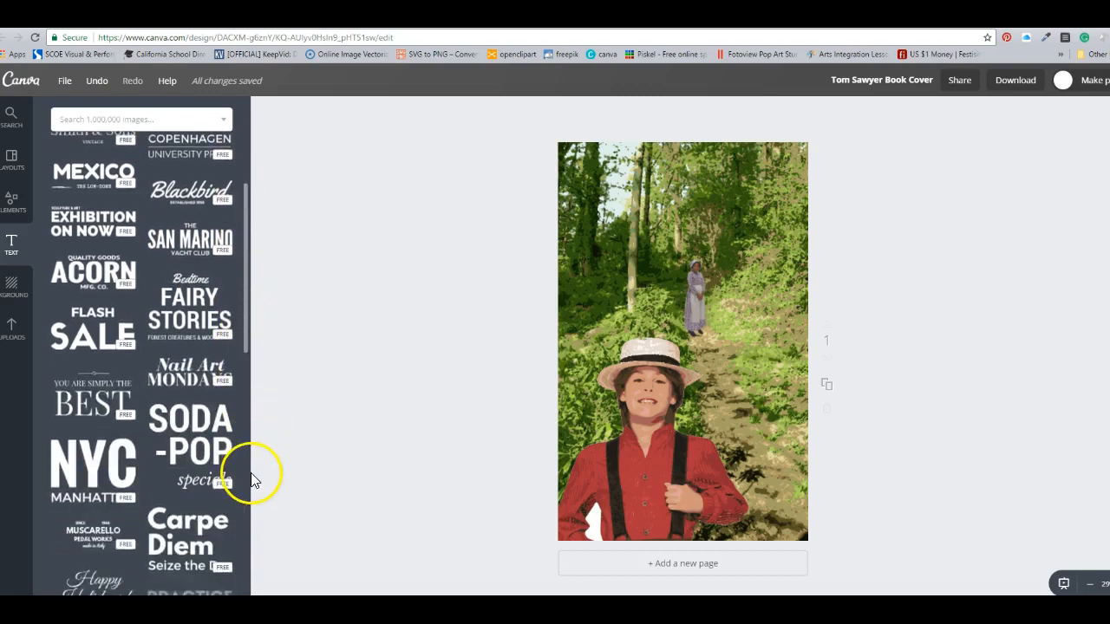
scroll(251, 460, "down", 3)
scroll(243, 418, "up", 6)
left_click(217, 180)
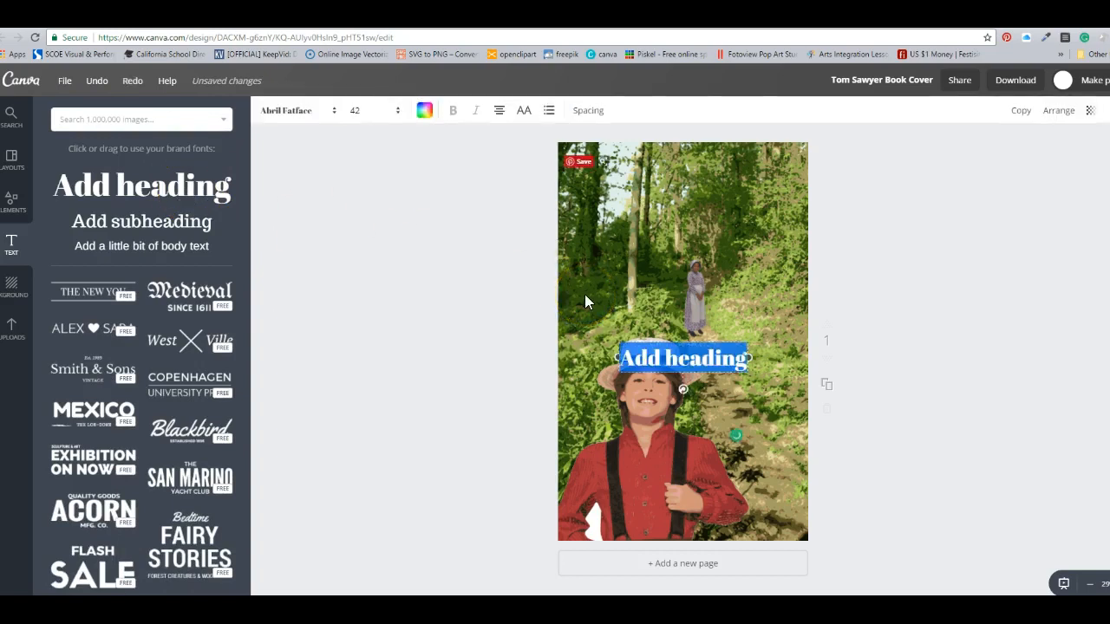
type("The Adventures of Tom Sawyer")
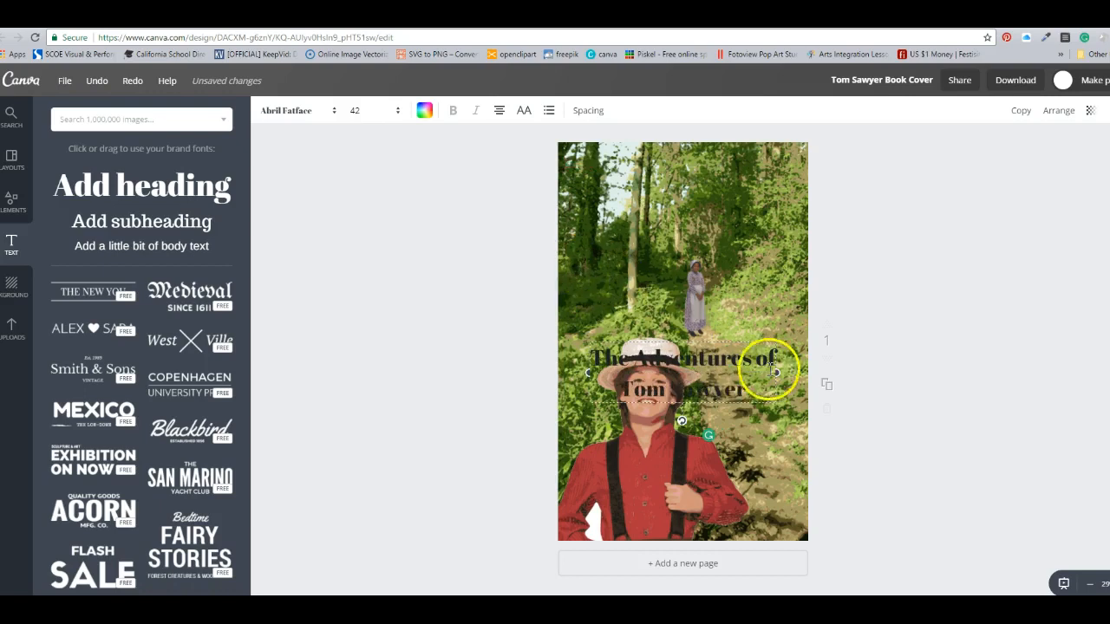
left_click_drag(723, 336, 604, 149)
- Set the heading's font to Alfa Slab One and widen its text box so the title fits on two lines
left_click(334, 111)
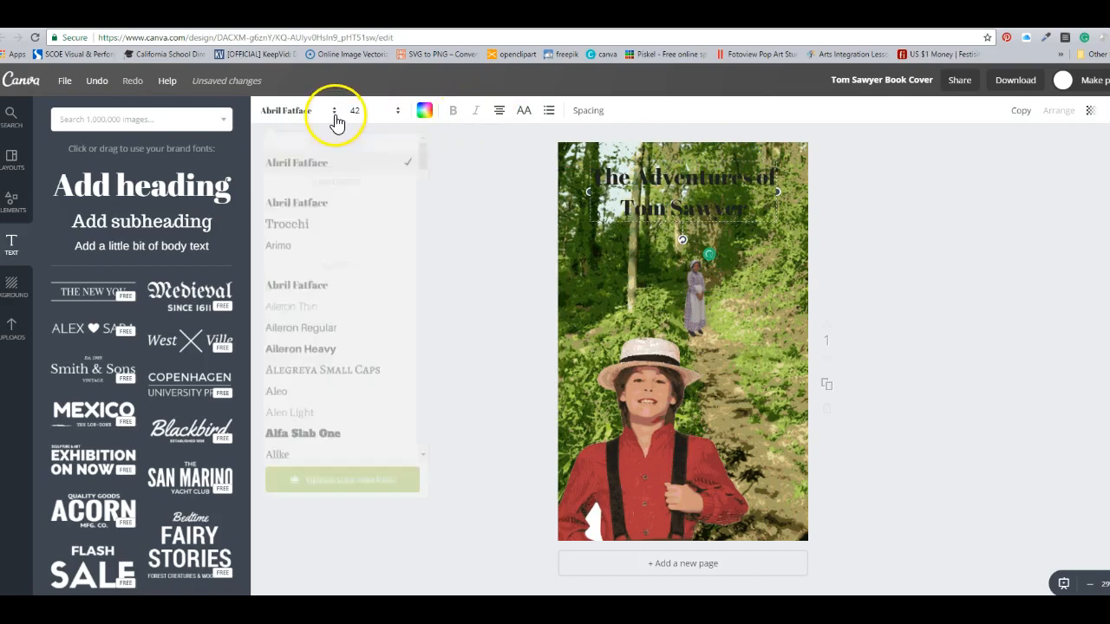
scroll(420, 177, "down", 3)
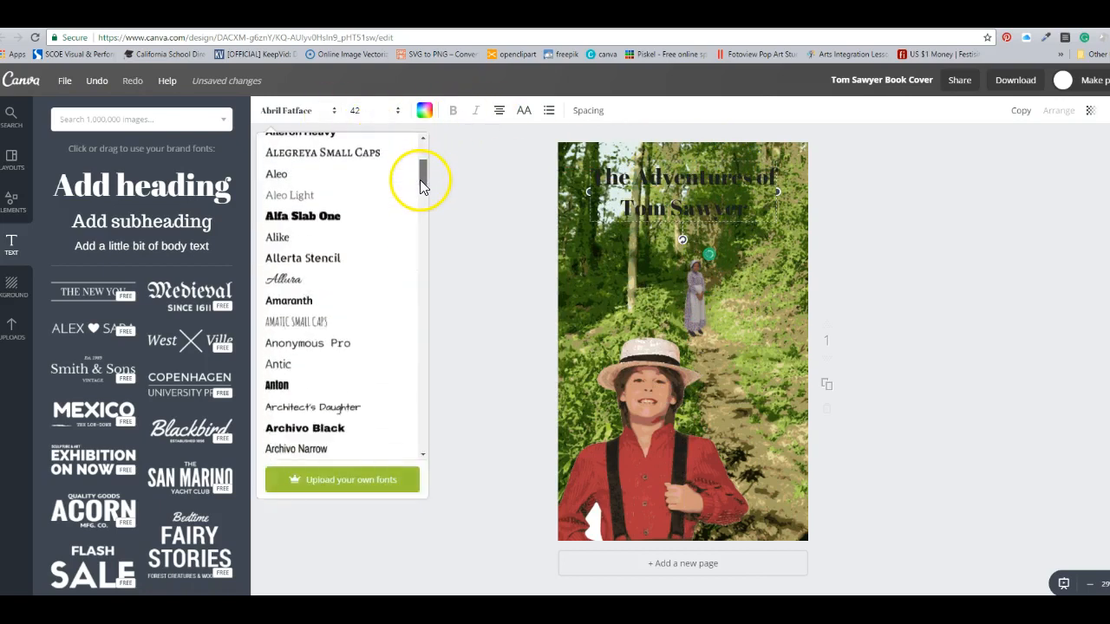
left_click(344, 226)
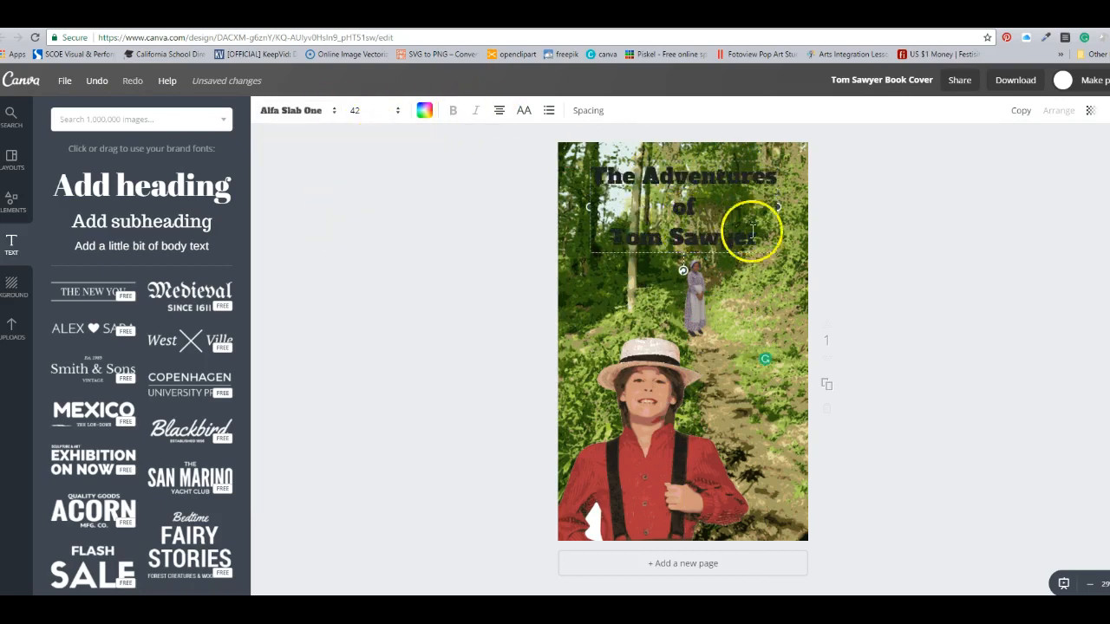
left_click(576, 216)
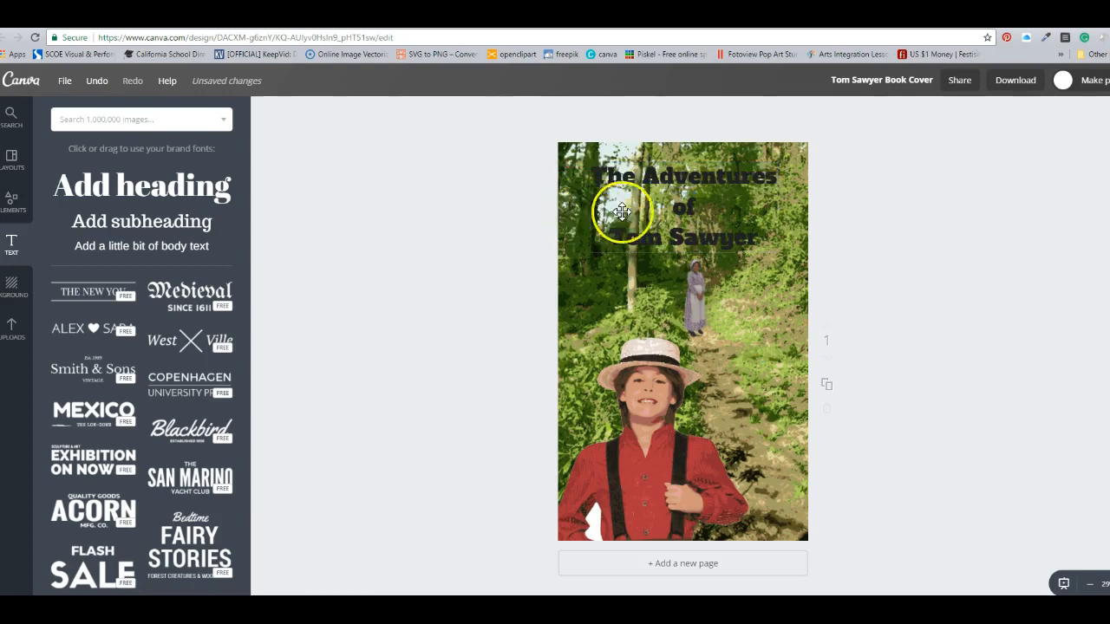
left_click(655, 205)
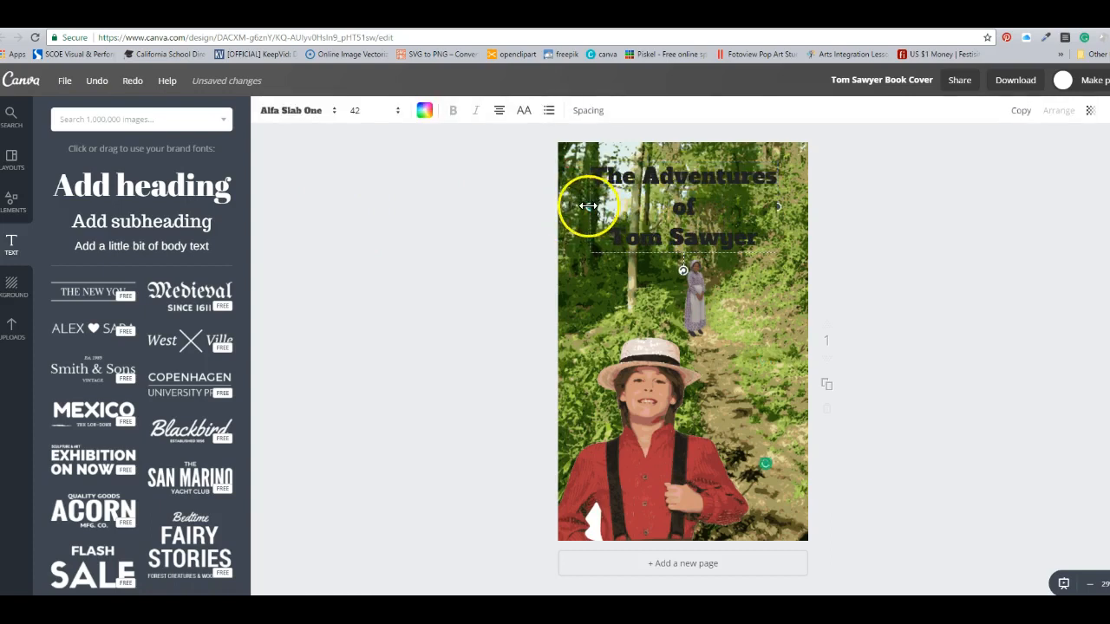
left_click_drag(588, 206, 568, 207)
left_click_drag(779, 205, 797, 206)
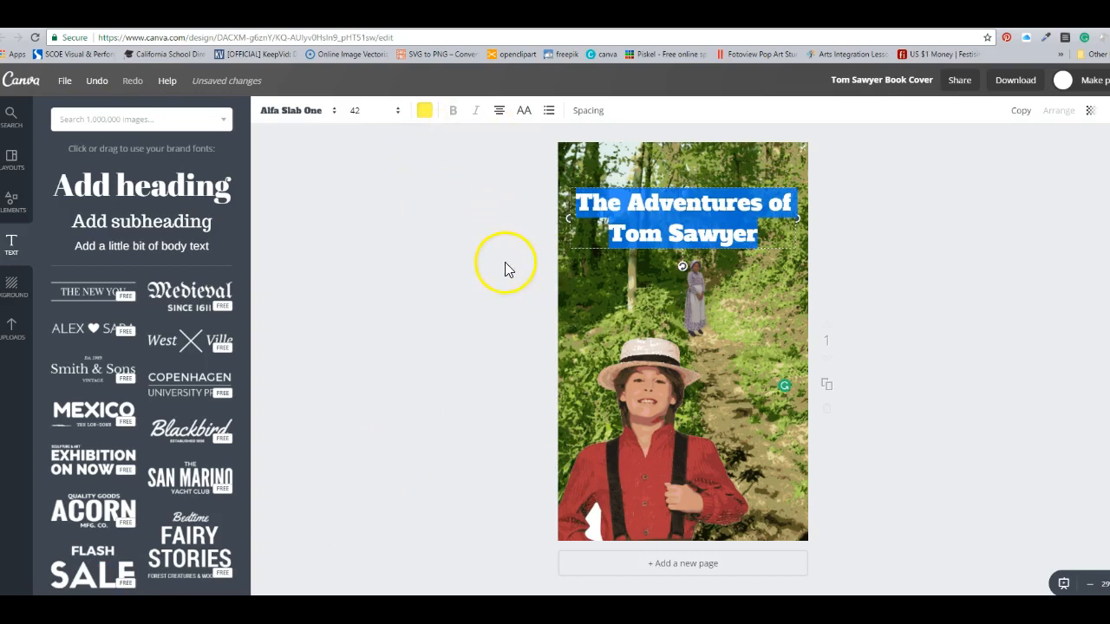
- Color the title yellow and move it down so its second line sits at the woman's head
left_click(508, 269)
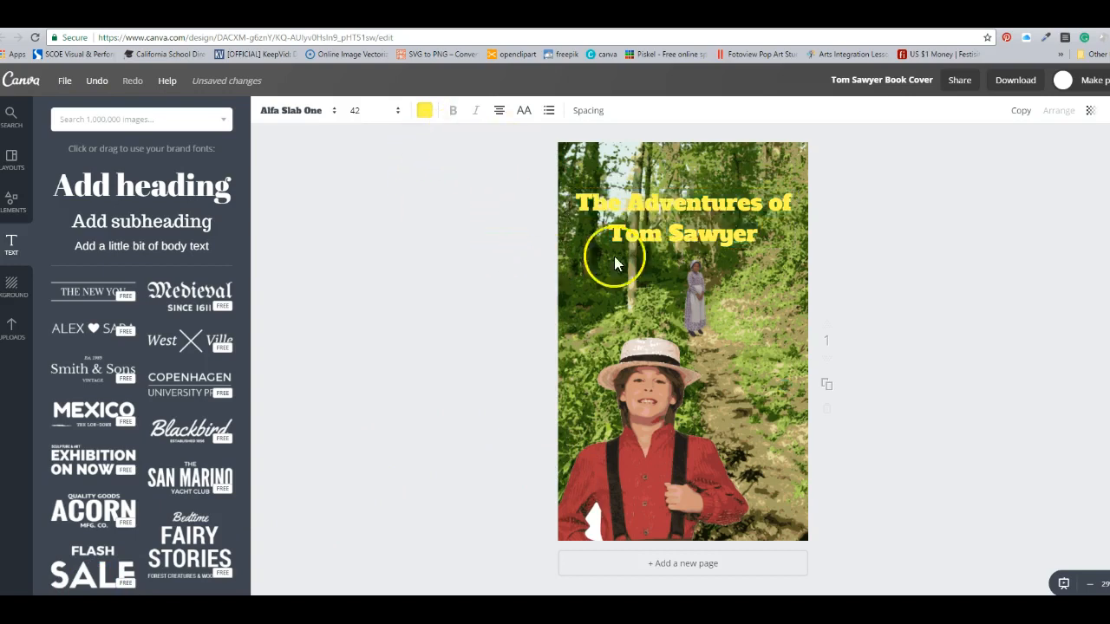
double_click(725, 231)
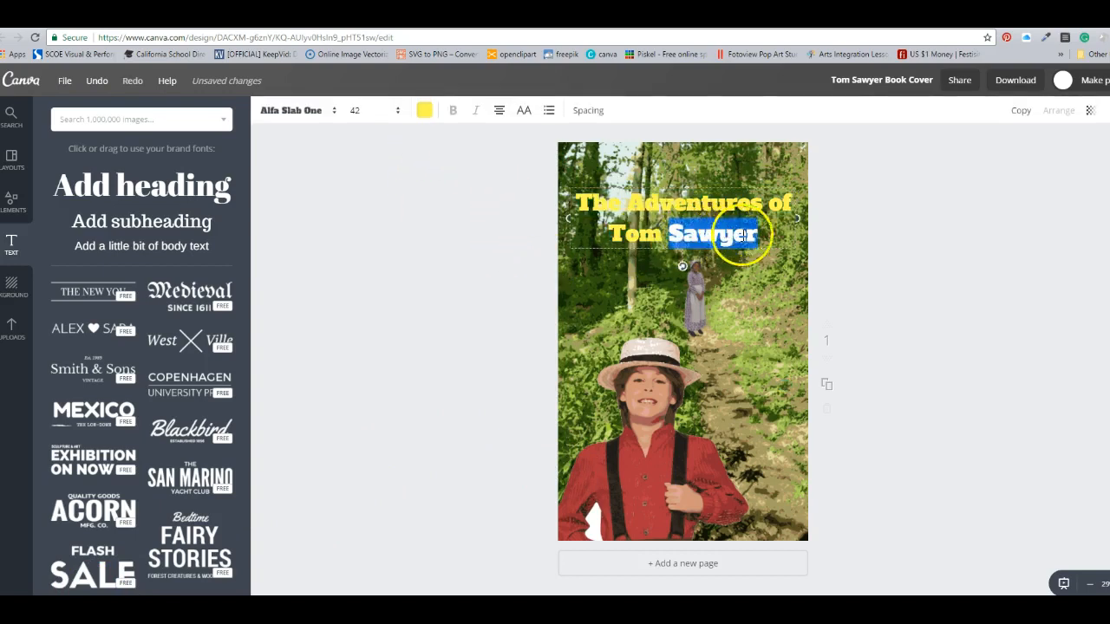
left_click_drag(773, 236, 575, 200)
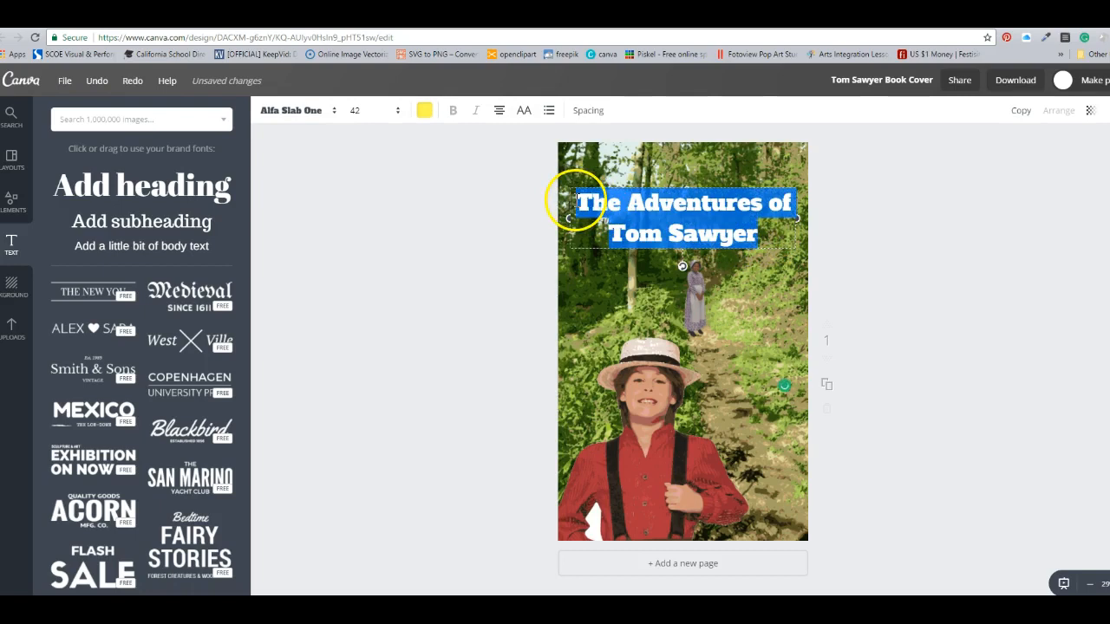
left_click(355, 297)
left_click_drag(662, 237, 668, 270)
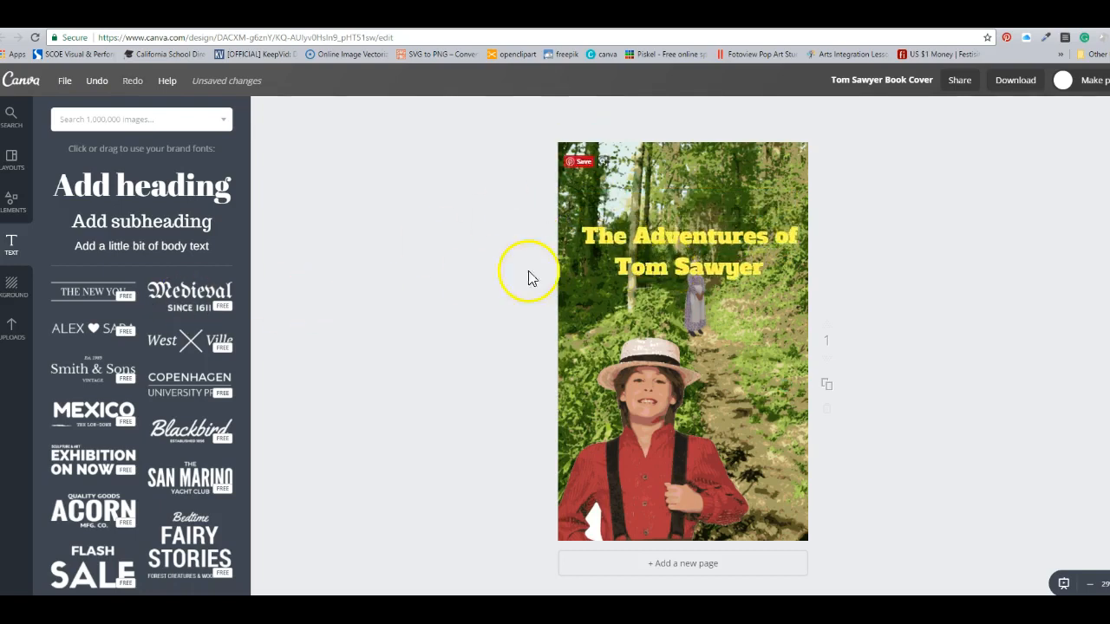
- Add a square shape, stretch it into a horizontal band wider than the page, and move it near the cover's upper edge
left_click(14, 207)
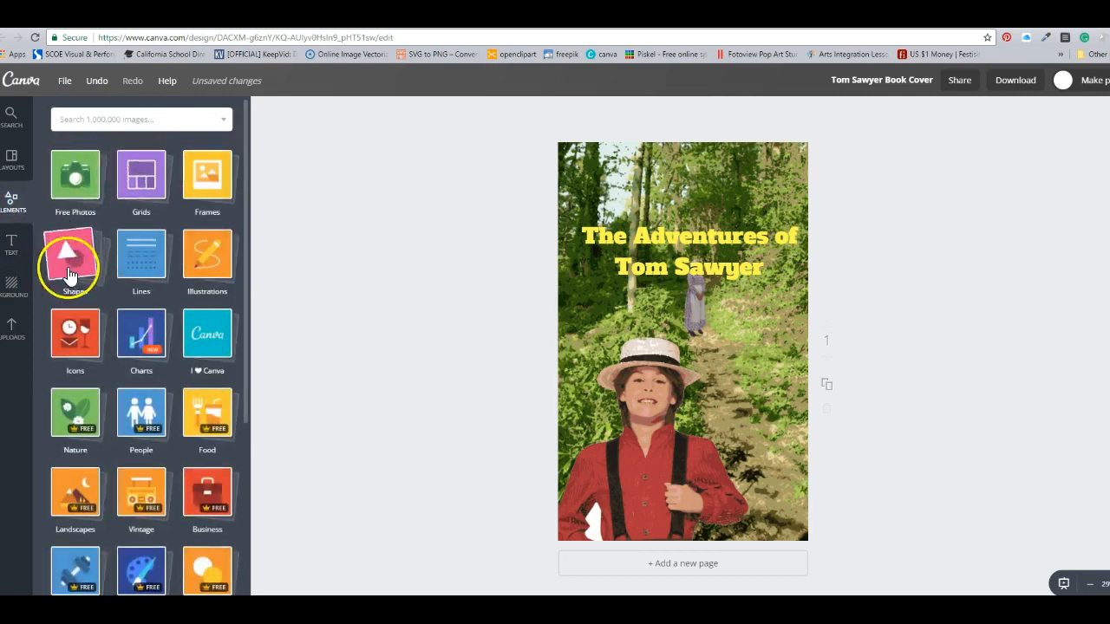
left_click(73, 260)
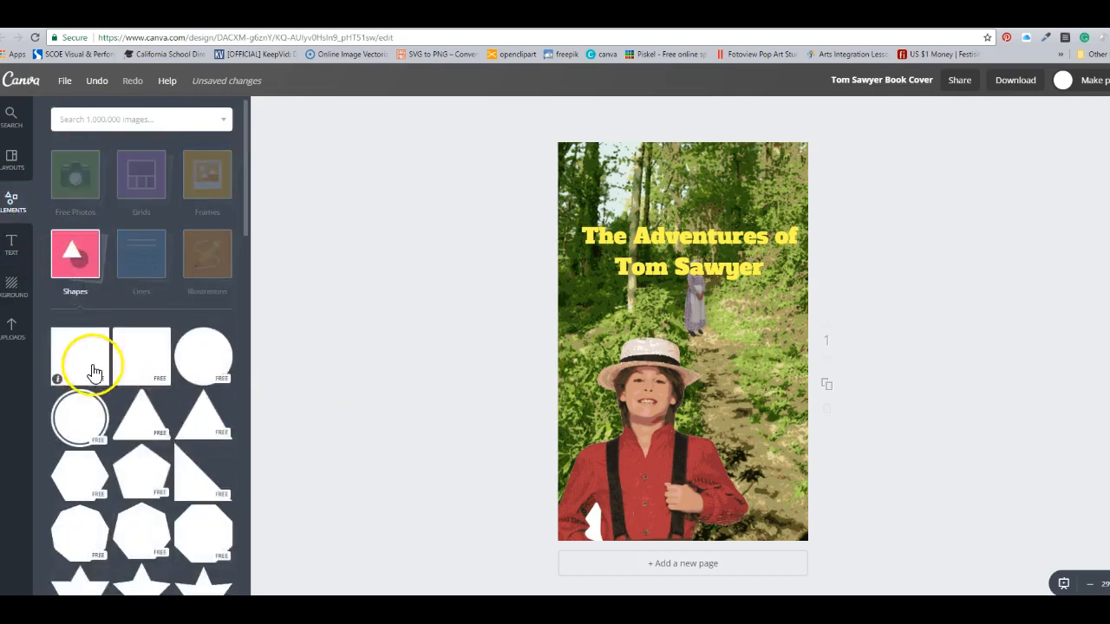
left_click(90, 372)
left_click(621, 340)
left_click_drag(564, 341, 476, 341)
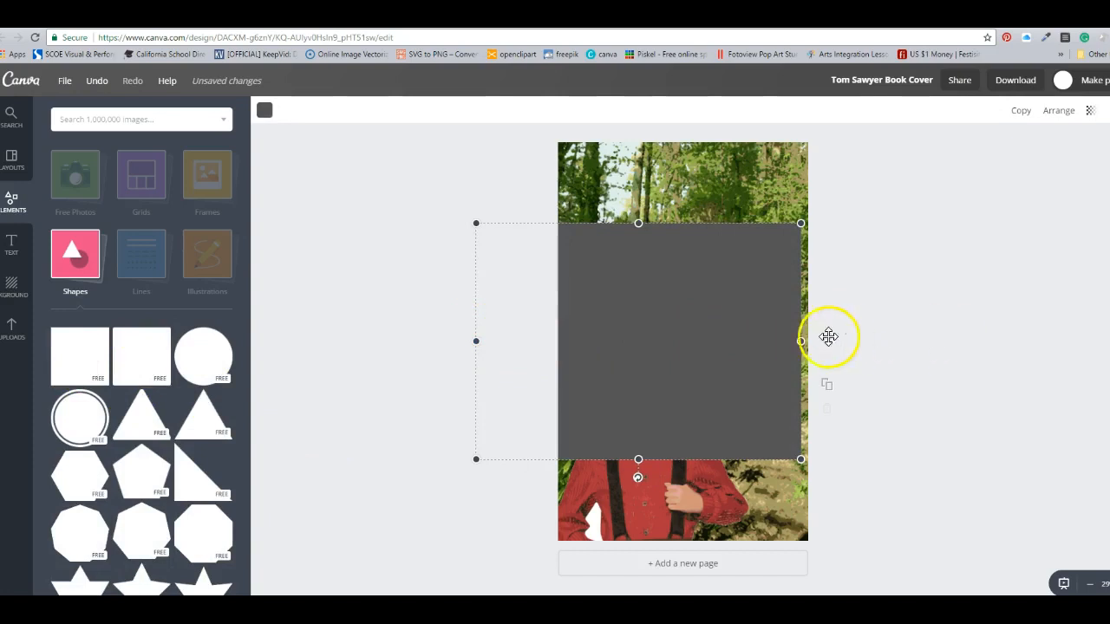
left_click_drag(807, 341, 915, 340)
left_click_drag(694, 460, 695, 334)
left_click_drag(651, 290, 646, 216)
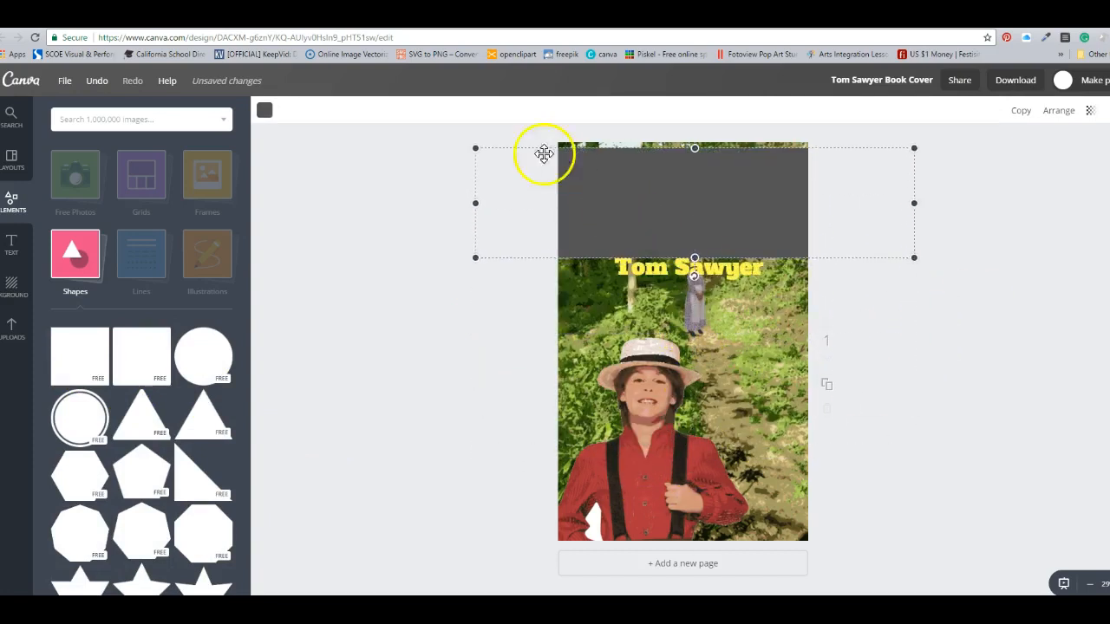
- Fill the band with white and reduce its height slightly from below
left_click(262, 112)
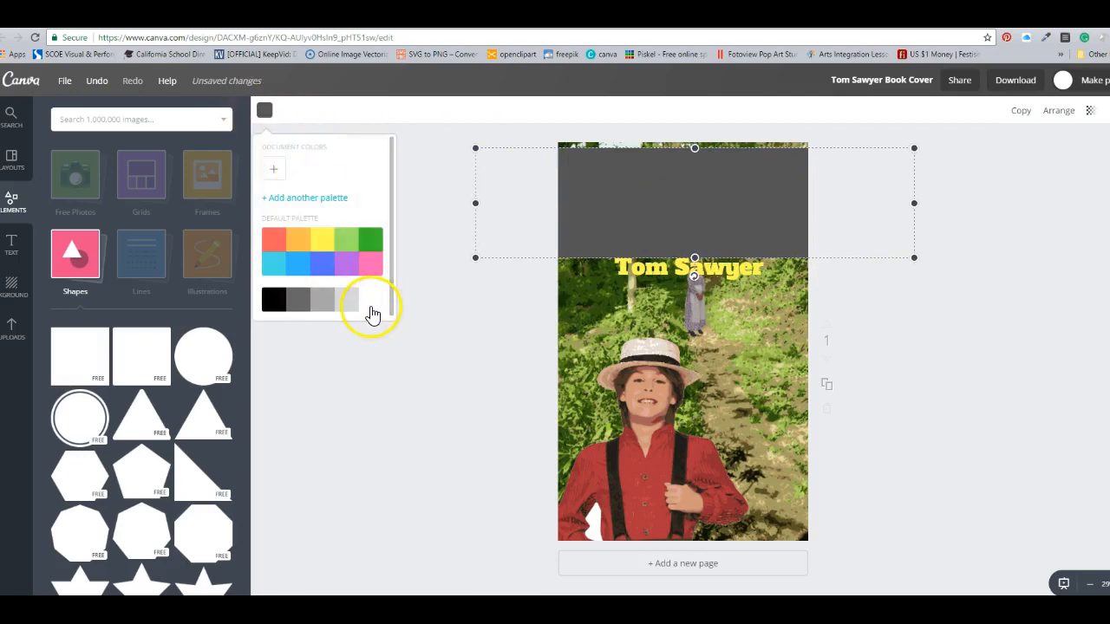
left_click(273, 172)
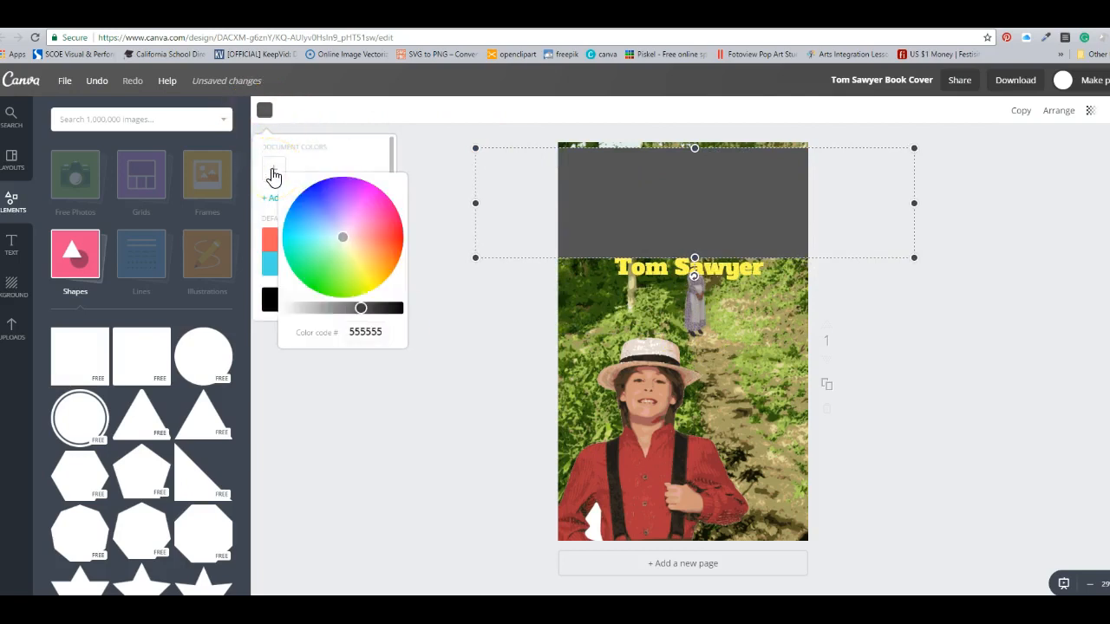
left_click(372, 154)
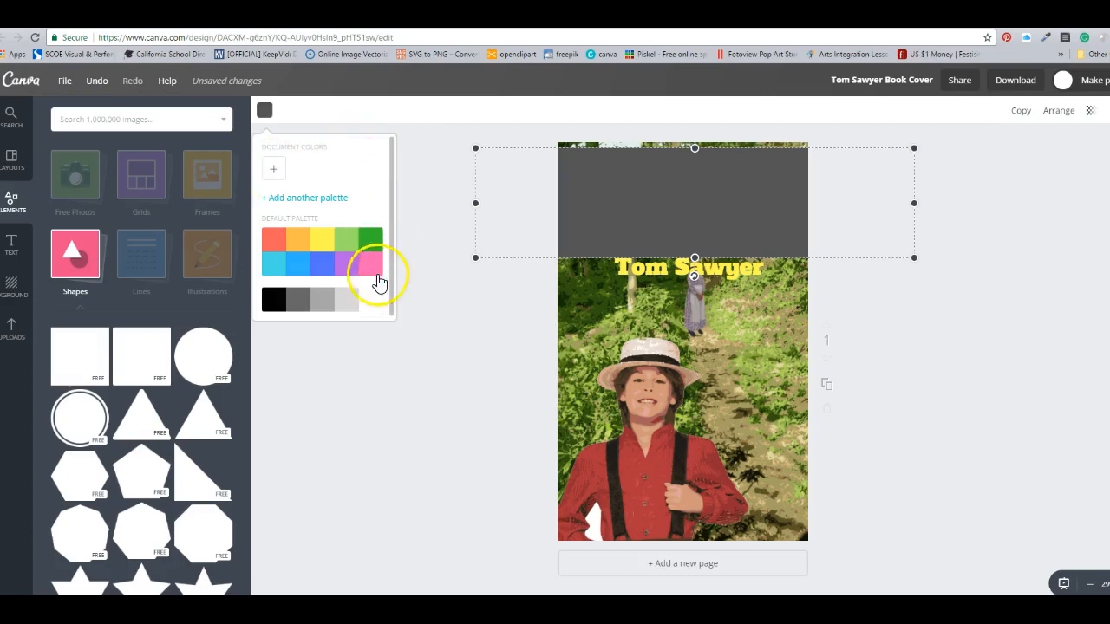
left_click(373, 303)
left_click_drag(694, 257, 693, 236)
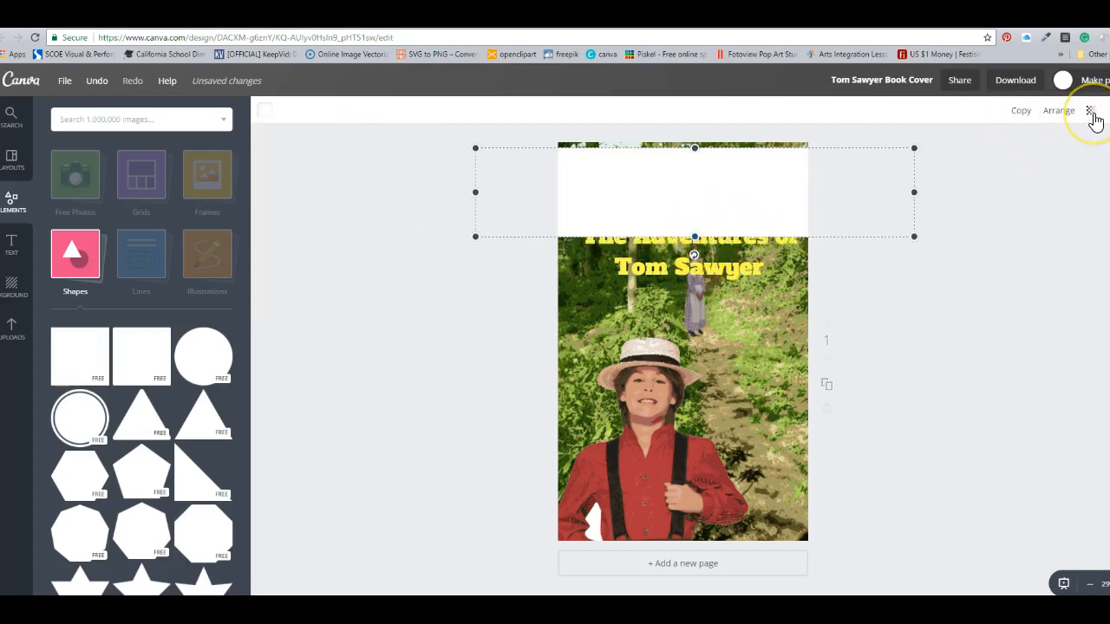
- Set the white band's transparency to 79 so the forest shows through it
left_click(1091, 113)
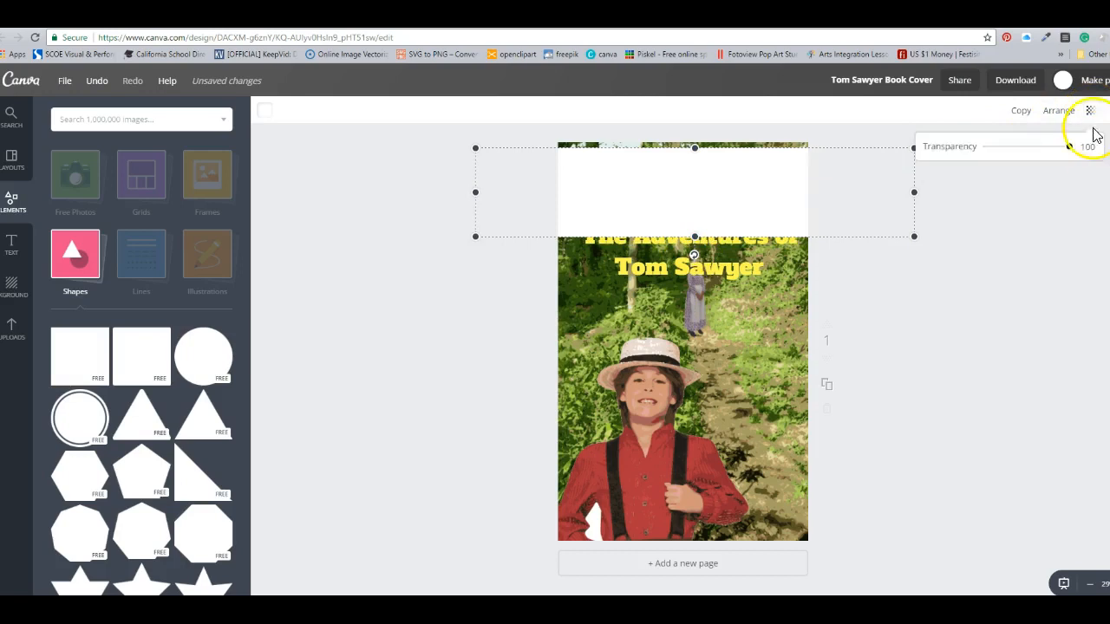
left_click_drag(1070, 154, 1053, 156)
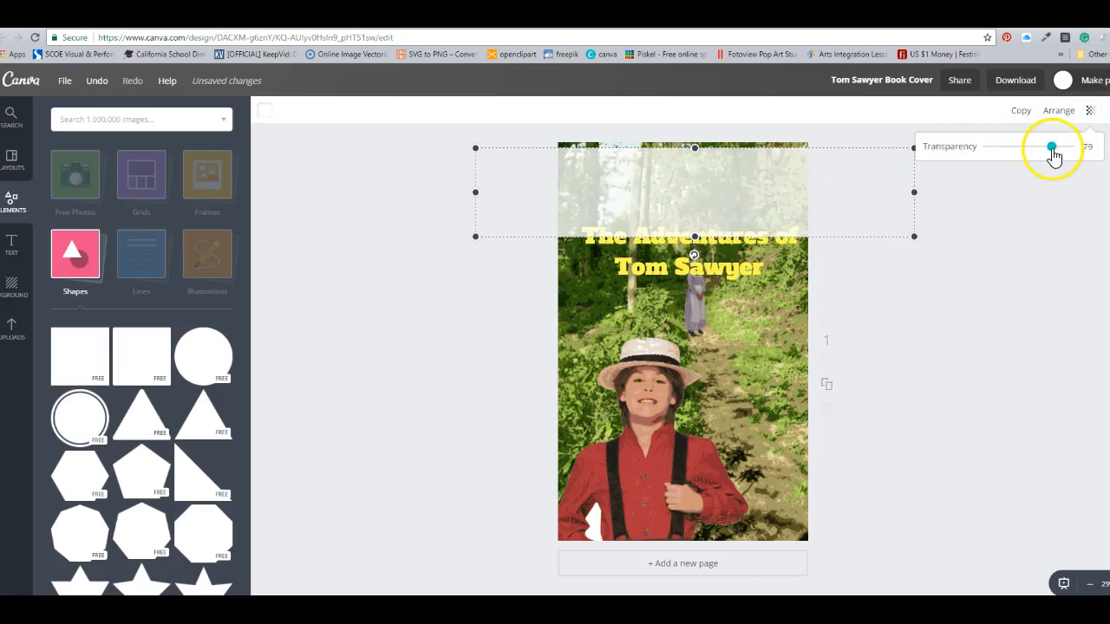
left_click(1036, 215)
- Bring the title forward in the stacking order and move it up so both lines sit inside the white band
left_click_drag(733, 278, 733, 260)
left_click(1062, 112)
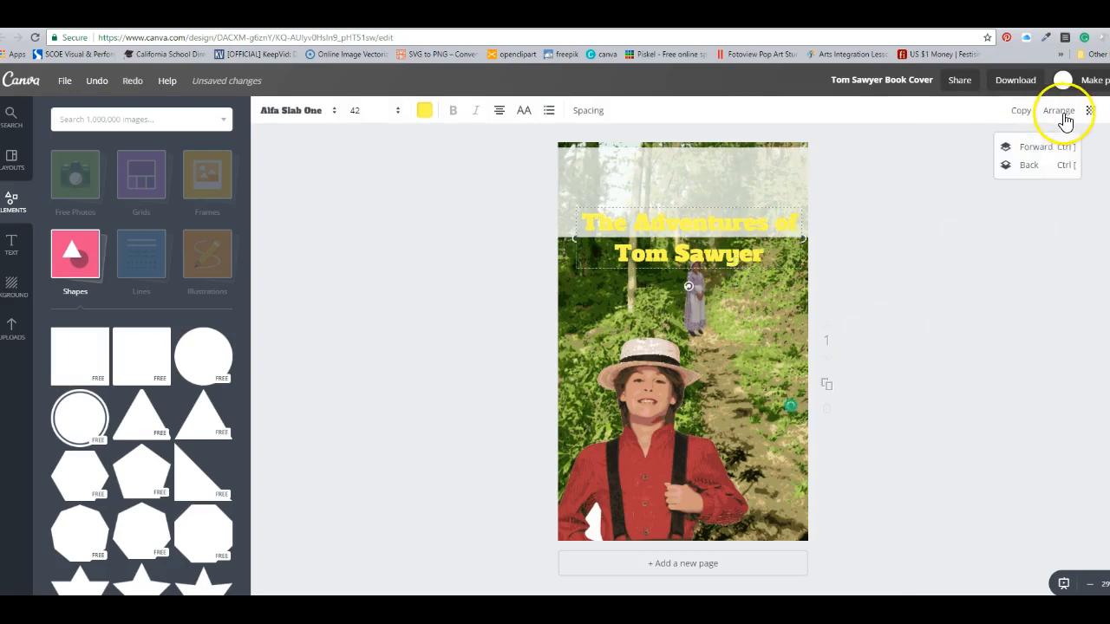
left_click_drag(740, 207, 736, 165)
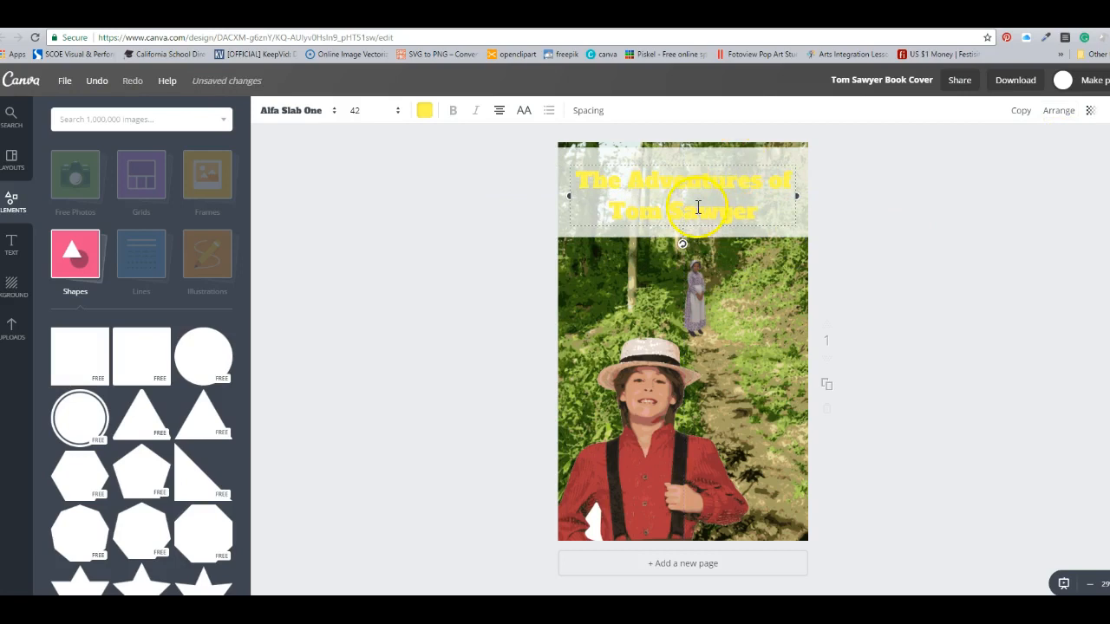
- Recolor the whole title black and shift it slightly up within the band, keeping it centered on the page
left_click_drag(734, 209, 586, 171)
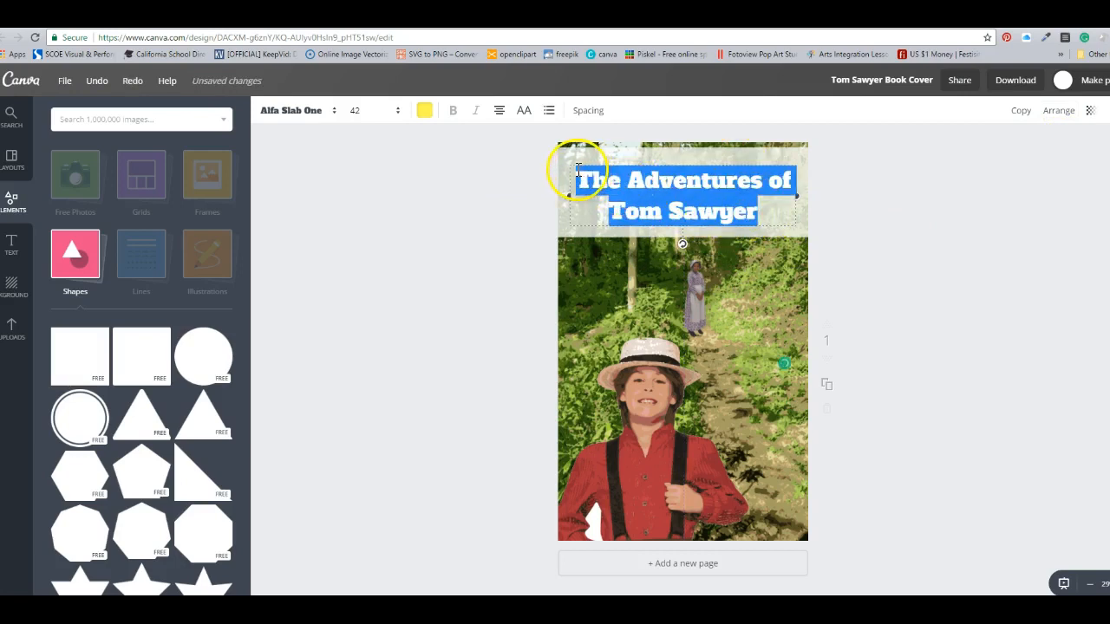
left_click(425, 114)
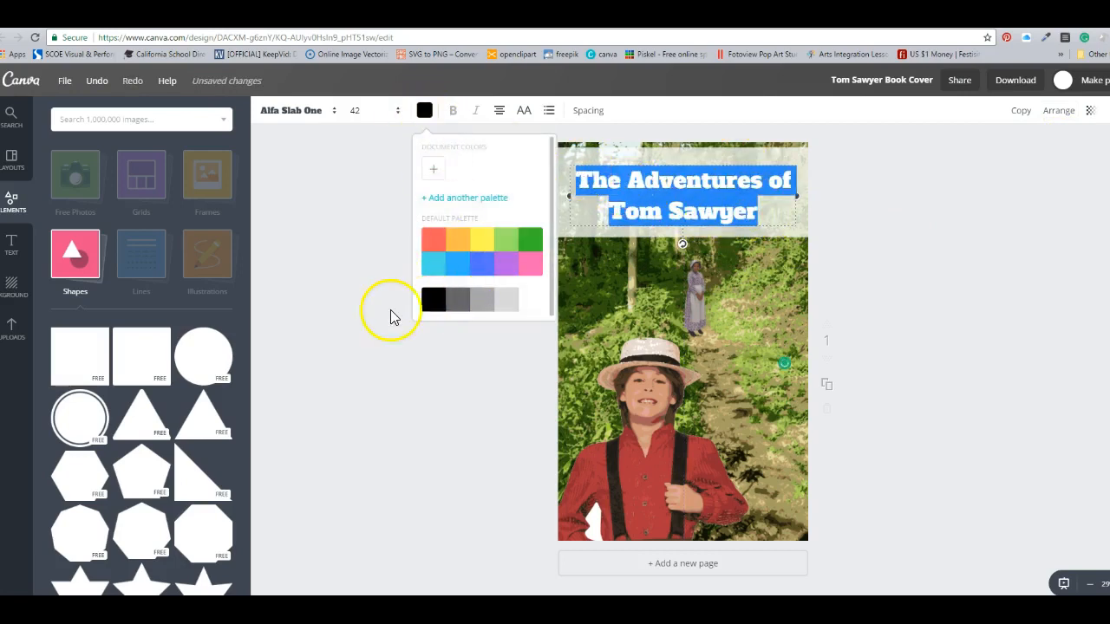
left_click(344, 315)
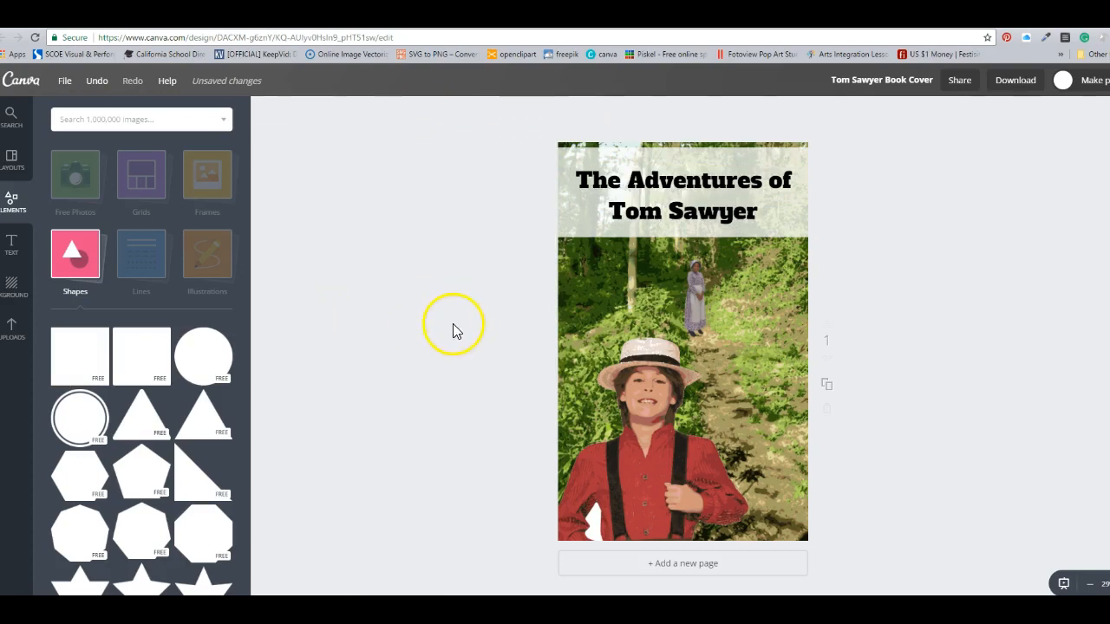
left_click_drag(687, 184, 688, 171)
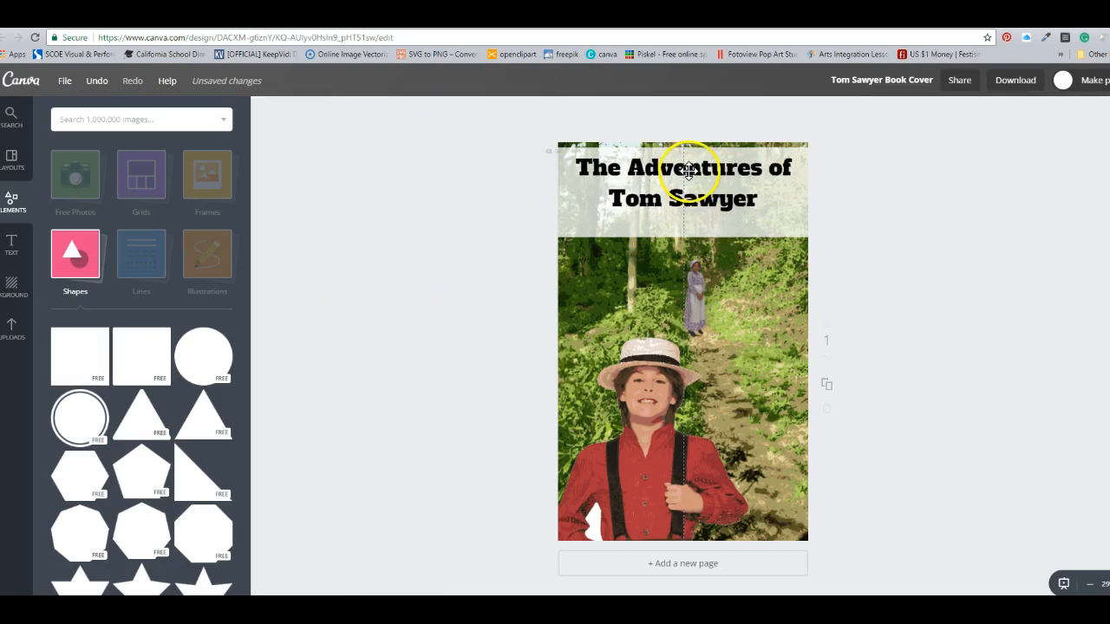
- Add a body text line reading "By Mark Twain" and place it centered below the title inside the band
left_click(13, 251)
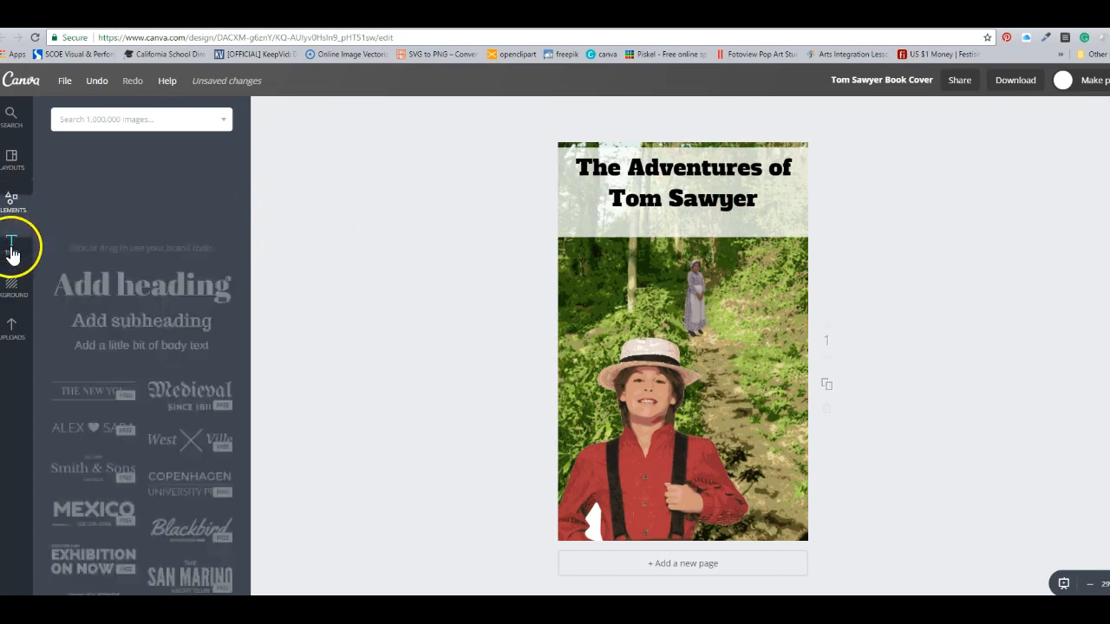
left_click(130, 249)
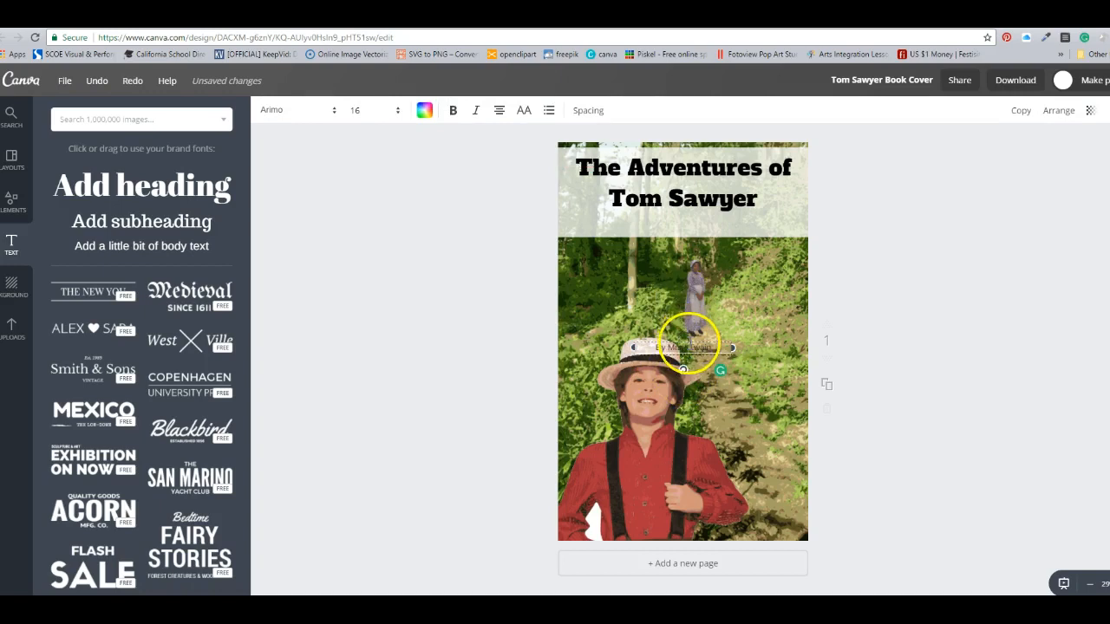
left_click_drag(690, 341, 688, 220)
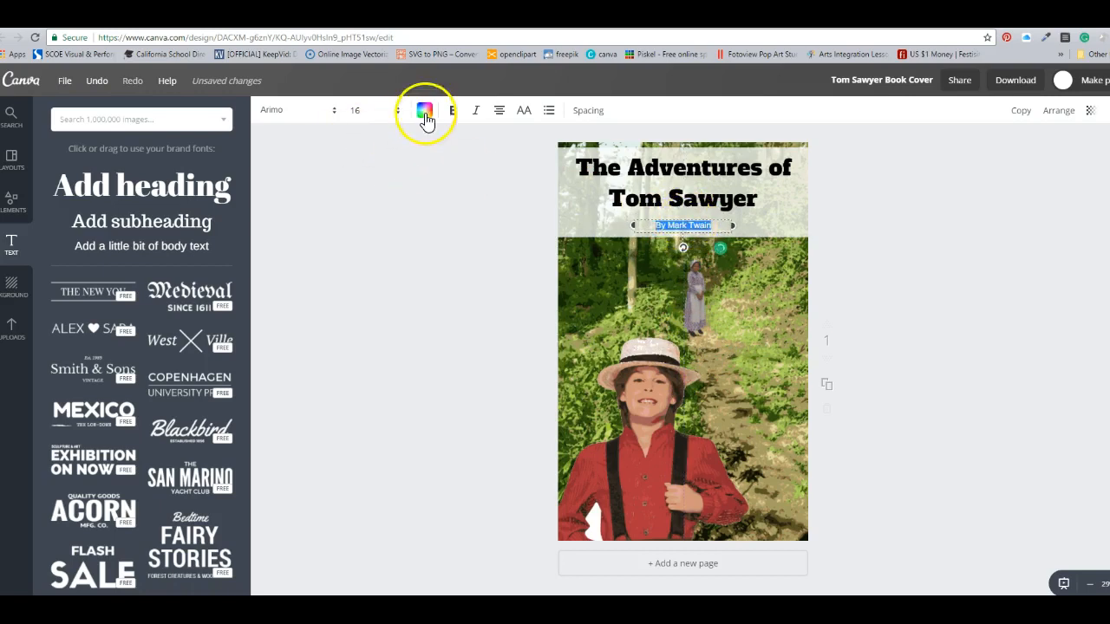
- Make the author line bold at size 24 and nudge it up closer to the title
left_click(393, 122)
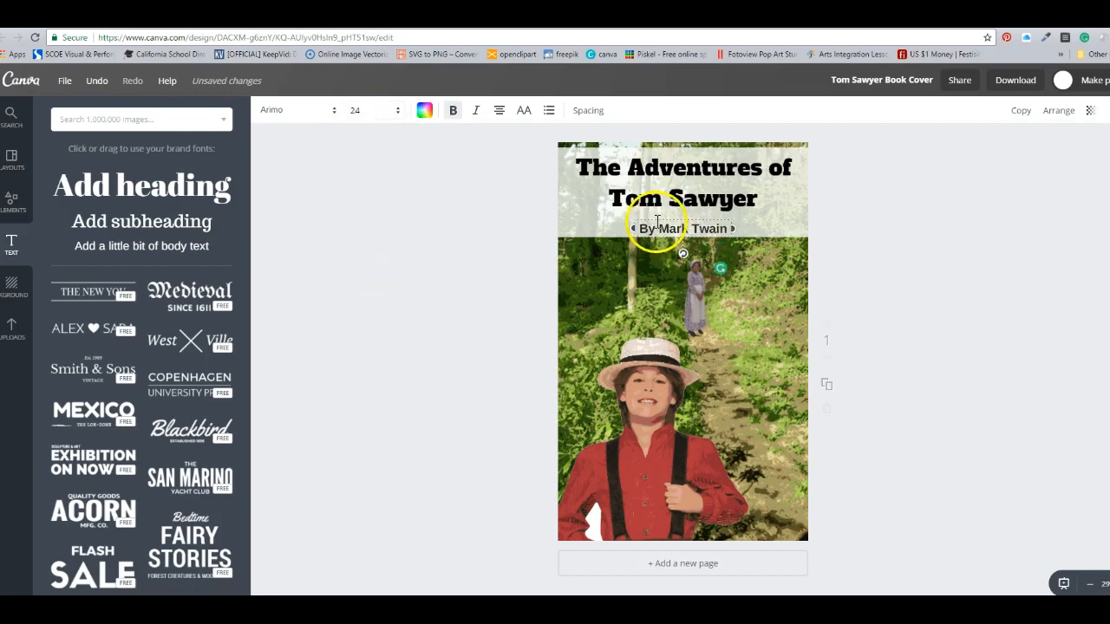
left_click_drag(665, 219, 662, 213)
left_click(344, 268)
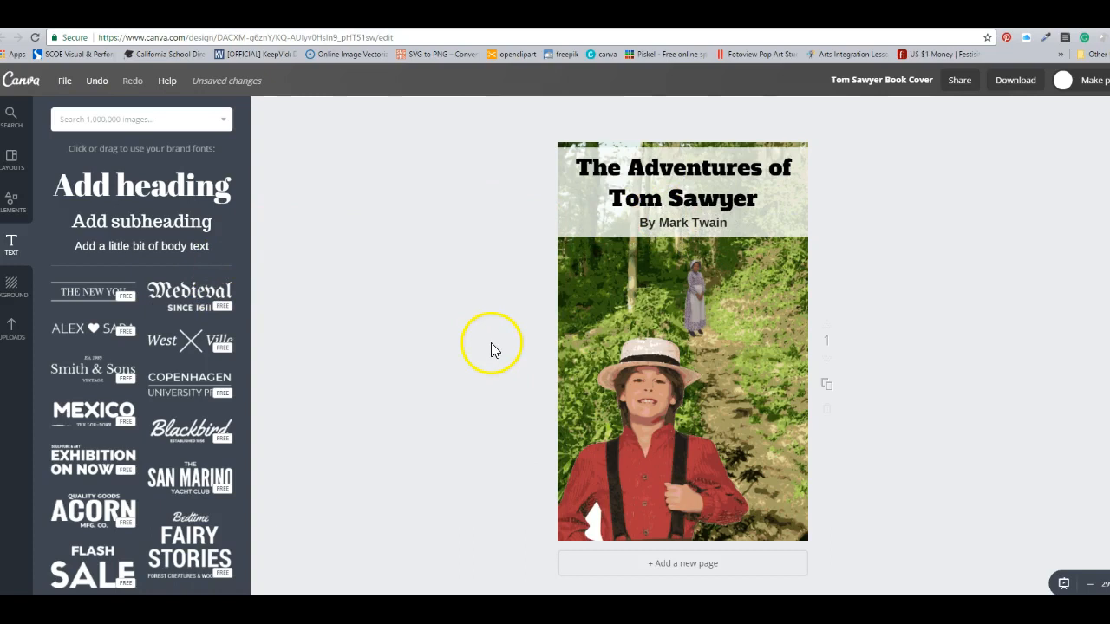
- Save the book cover design and download it as a PNG without a transparent background
left_click(64, 81)
left_click(87, 215)
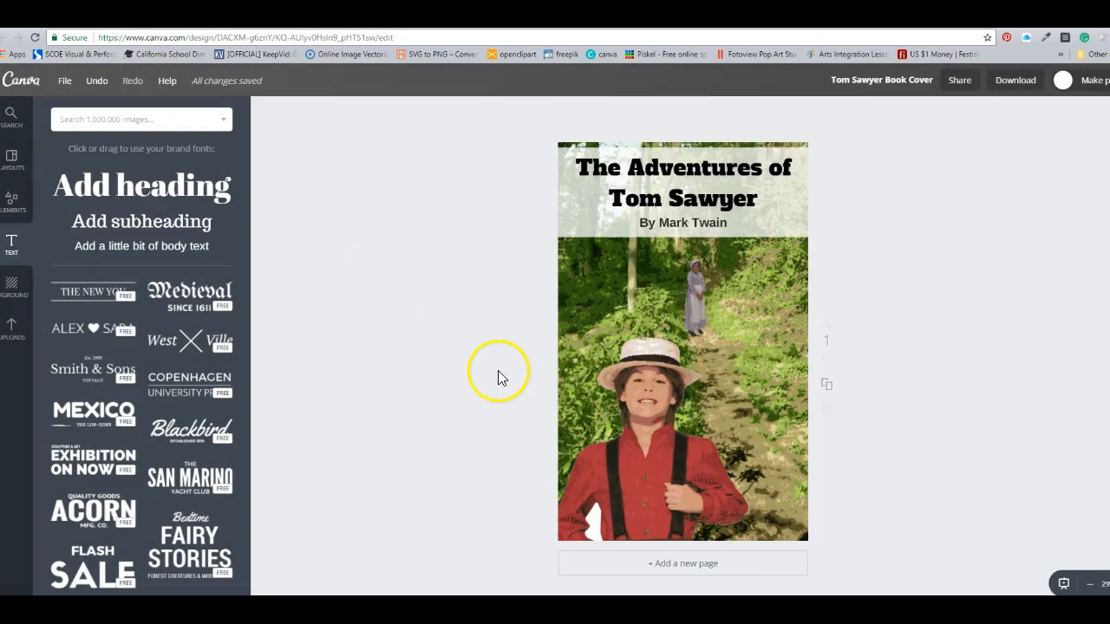
left_click(1021, 84)
left_click(1021, 152)
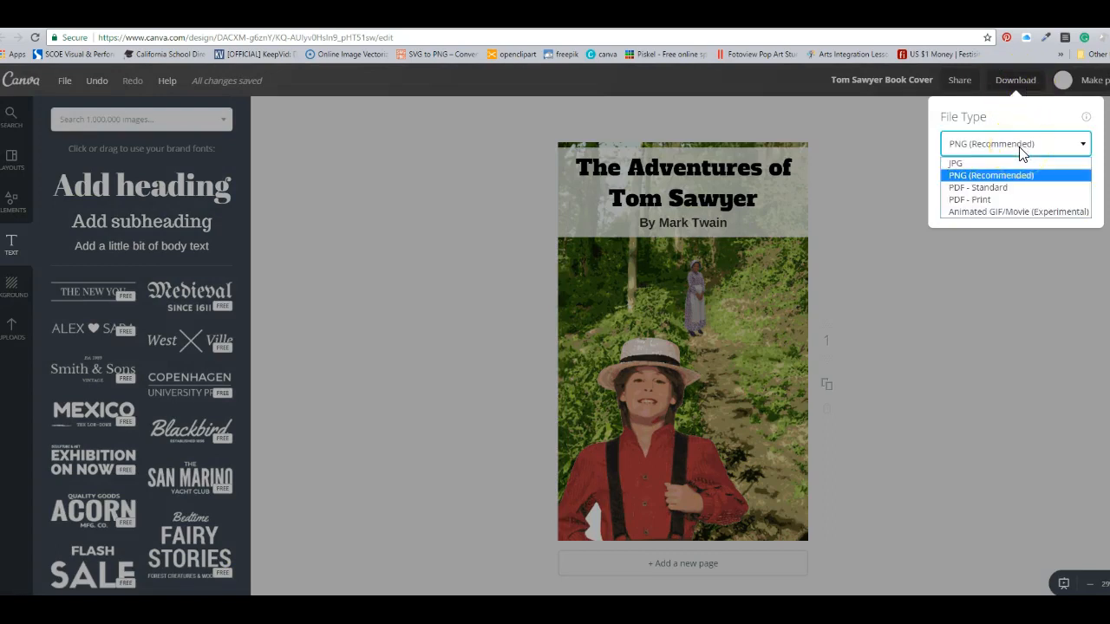
left_click(1016, 174)
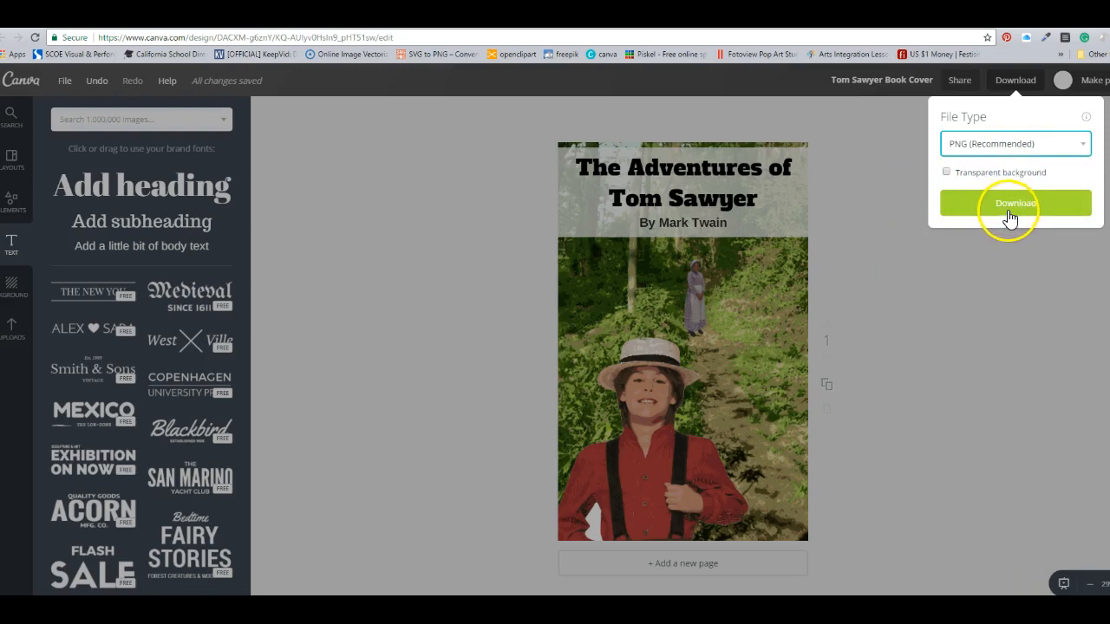
left_click(1009, 218)
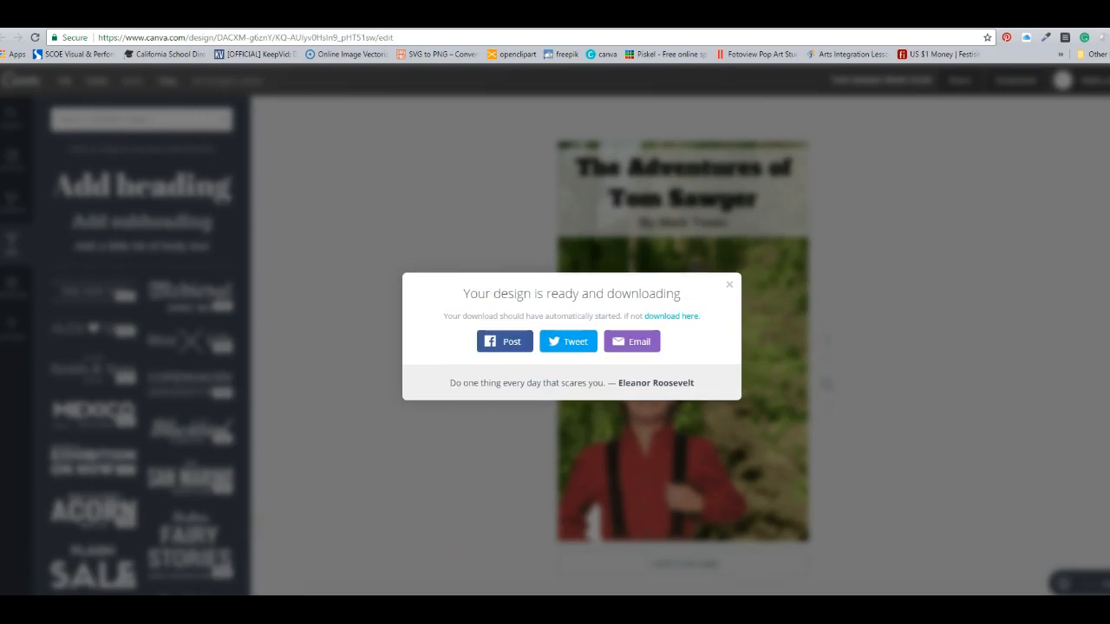
- Switch to File Explorer and open the Tom Sawyer Book Cover image from the Downloads folder in a maximized viewer
left_click(373, 608)
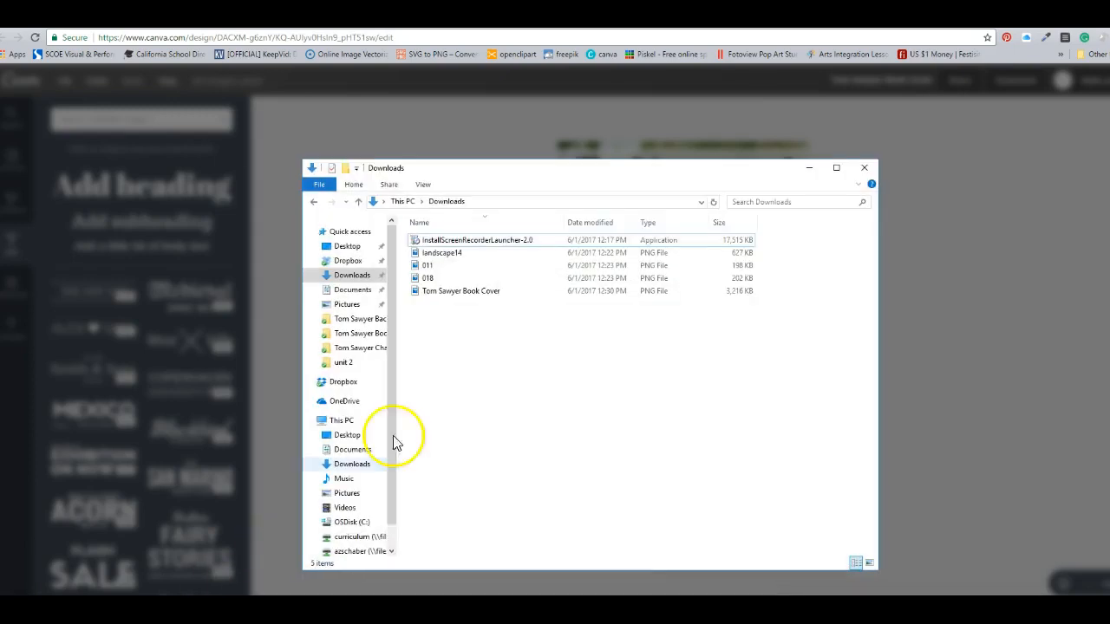
left_click(345, 275)
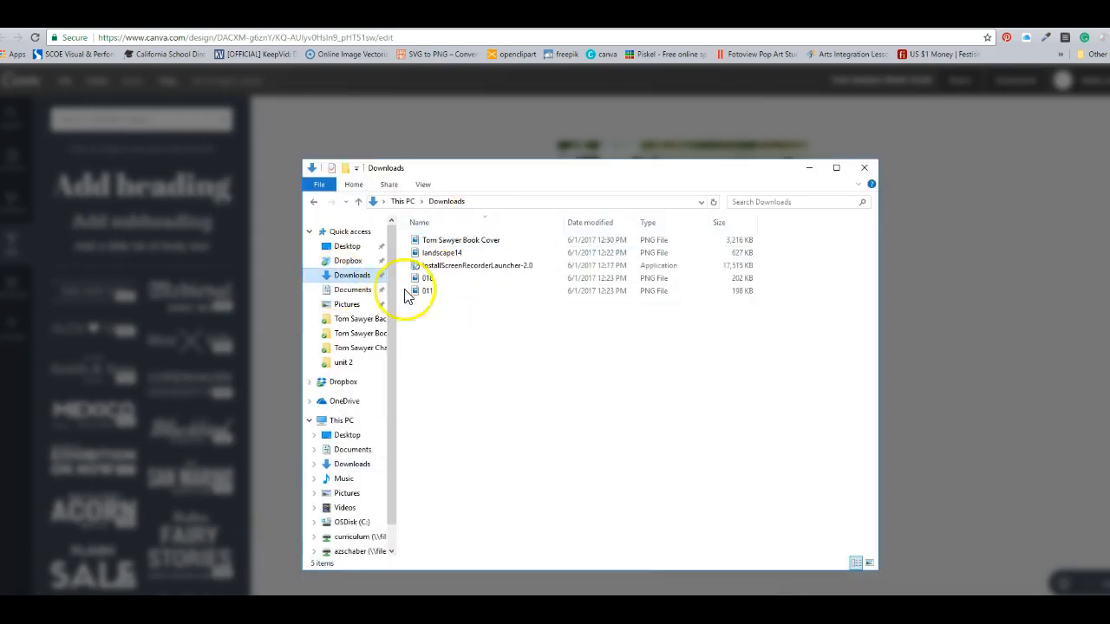
left_click(483, 247)
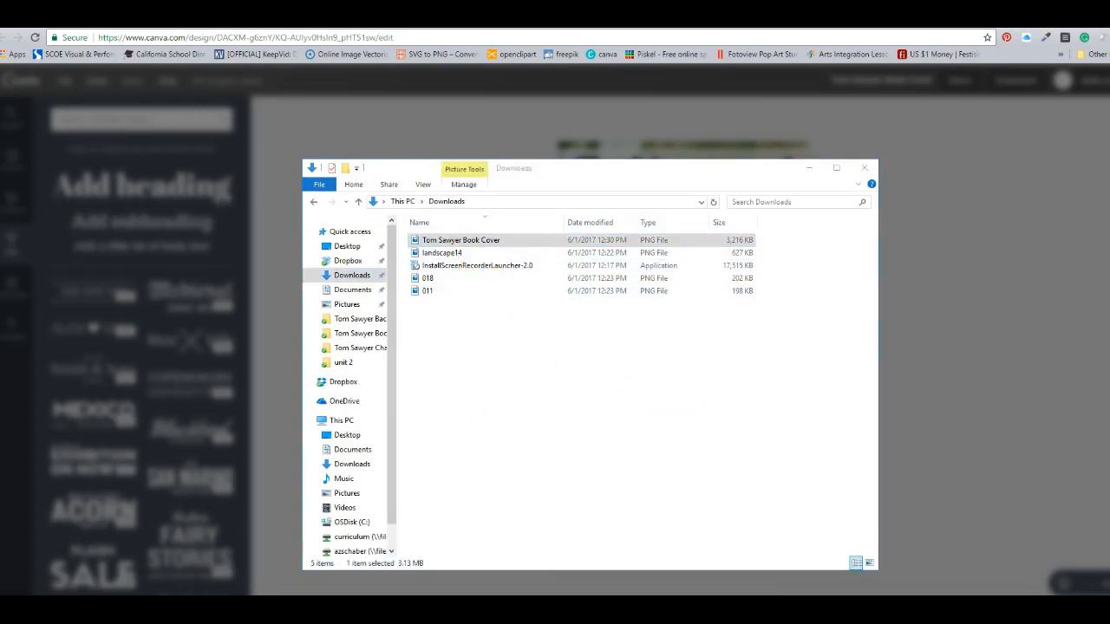
key("Return")
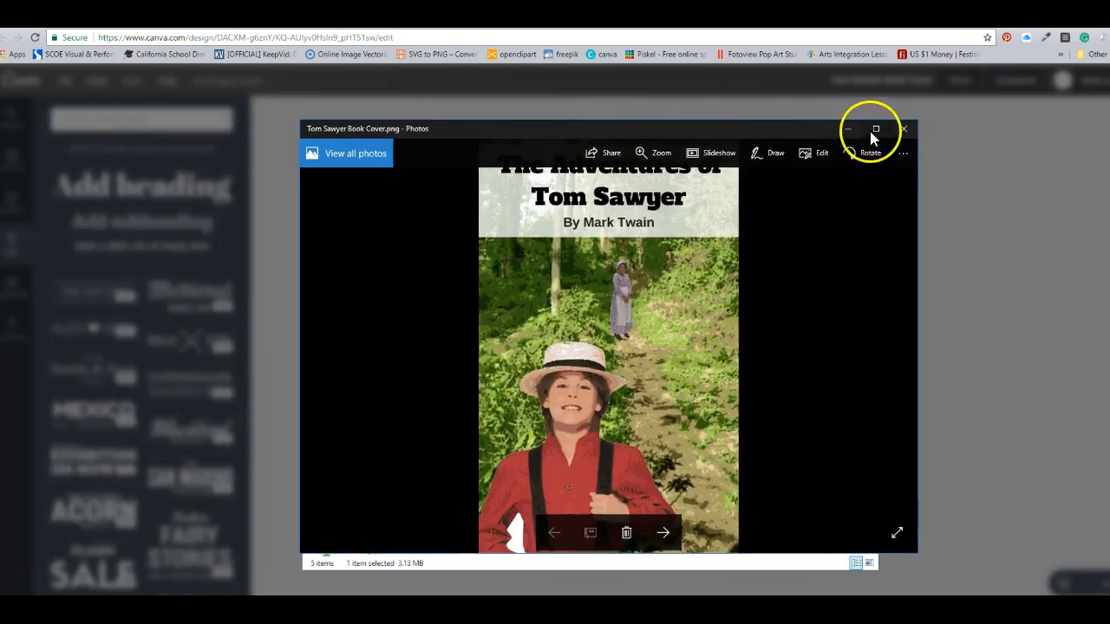
left_click(870, 131)
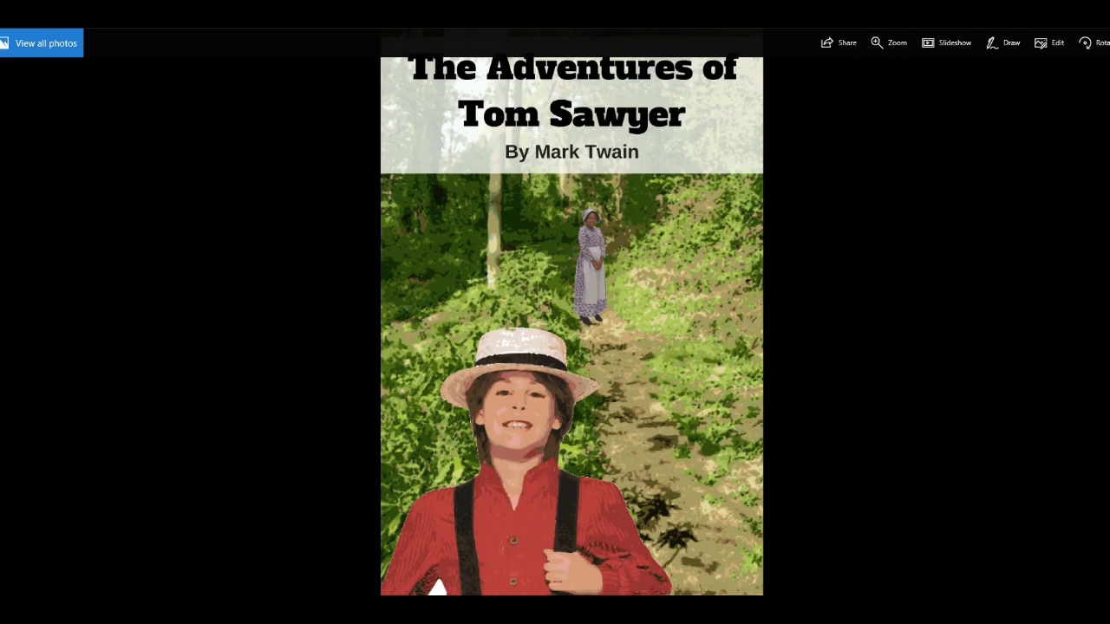
mouse_move(440, 588)
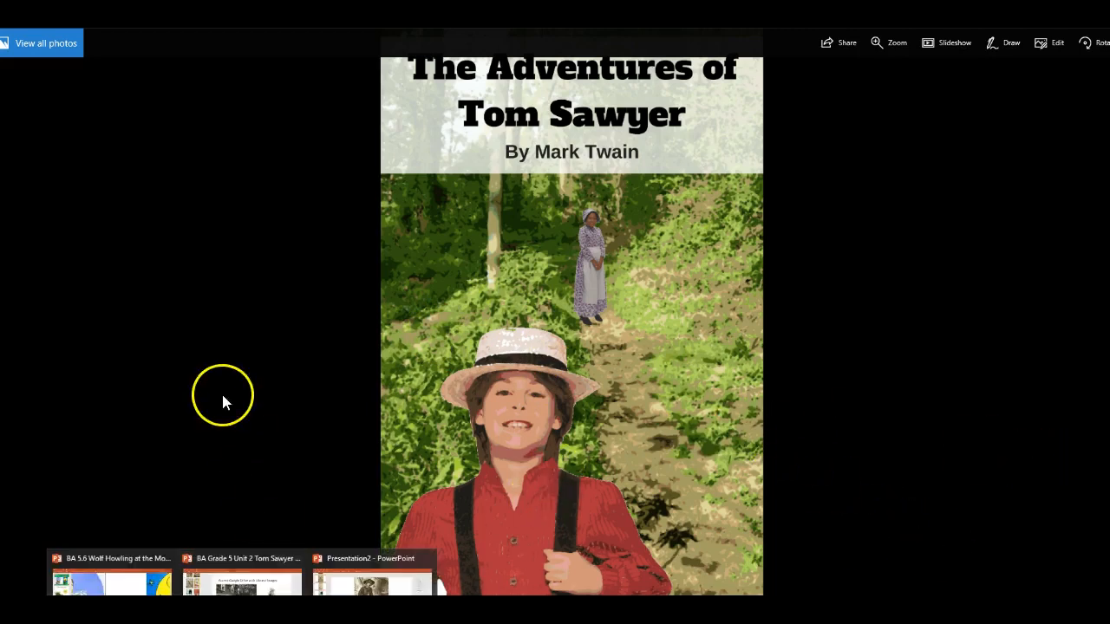